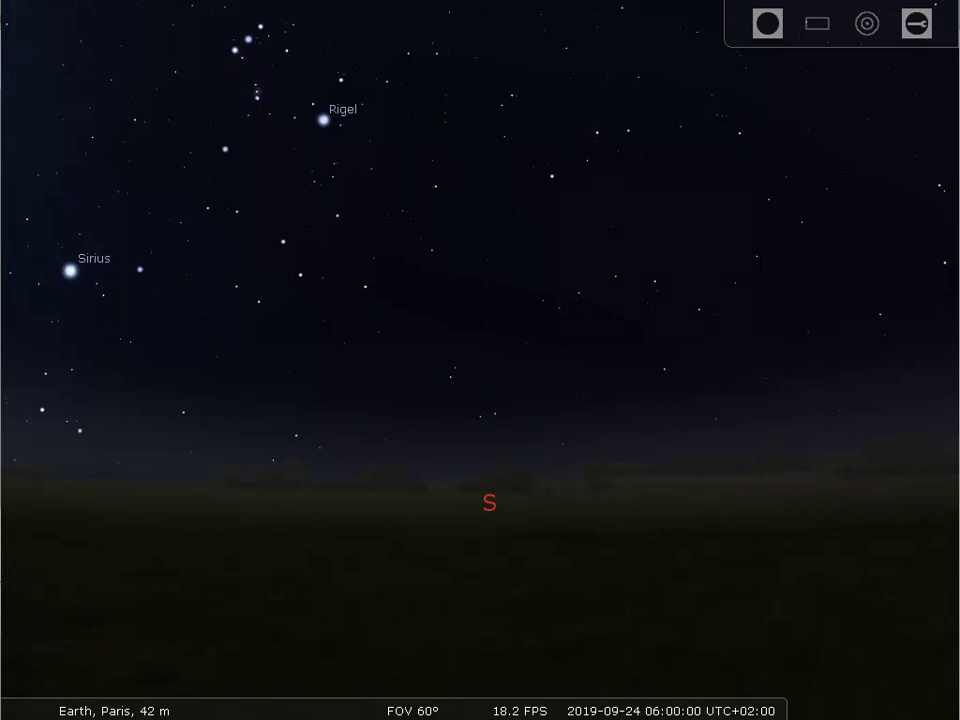
Step: Set the observing location to Ogden, United States, and make it the default location
{"action": "mouse_move", "coordinate": [168, 710]}
{"action": "mouse_move", "coordinate": [10, 414]}
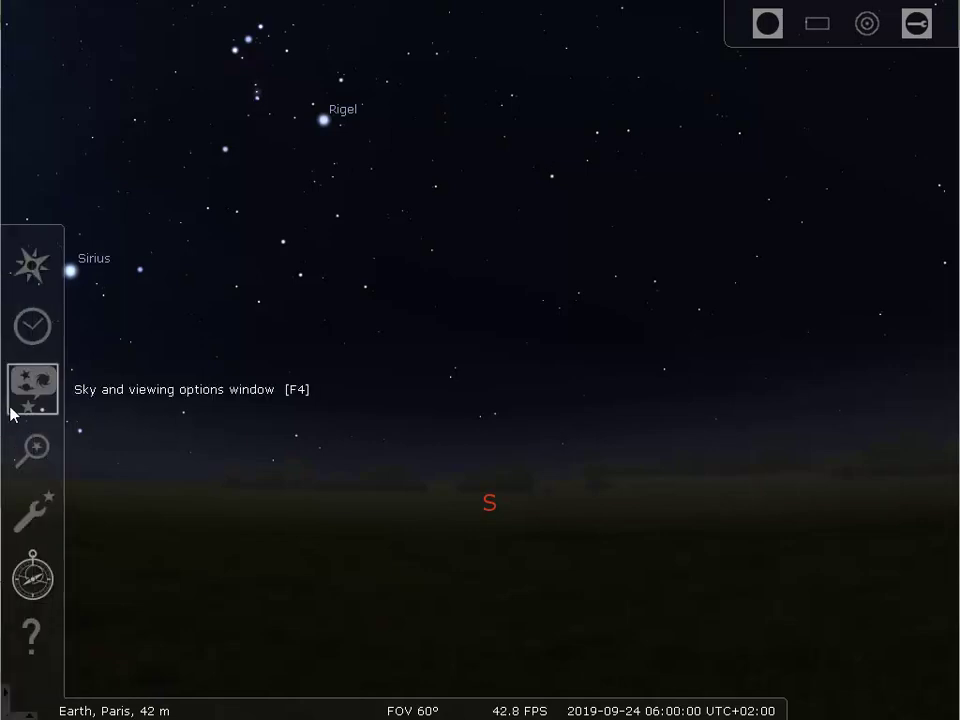
{"action": "left_click", "coordinate": [33, 264]}
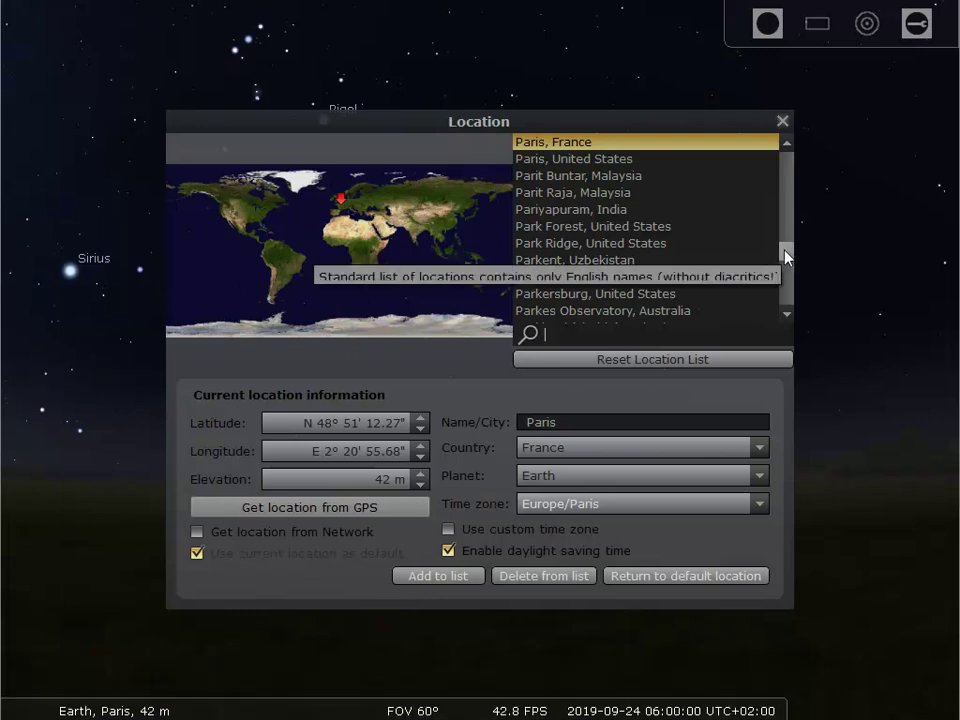
{"action": "left_click_drag", "start_coordinate": [785, 256], "coordinate": [788, 252]}
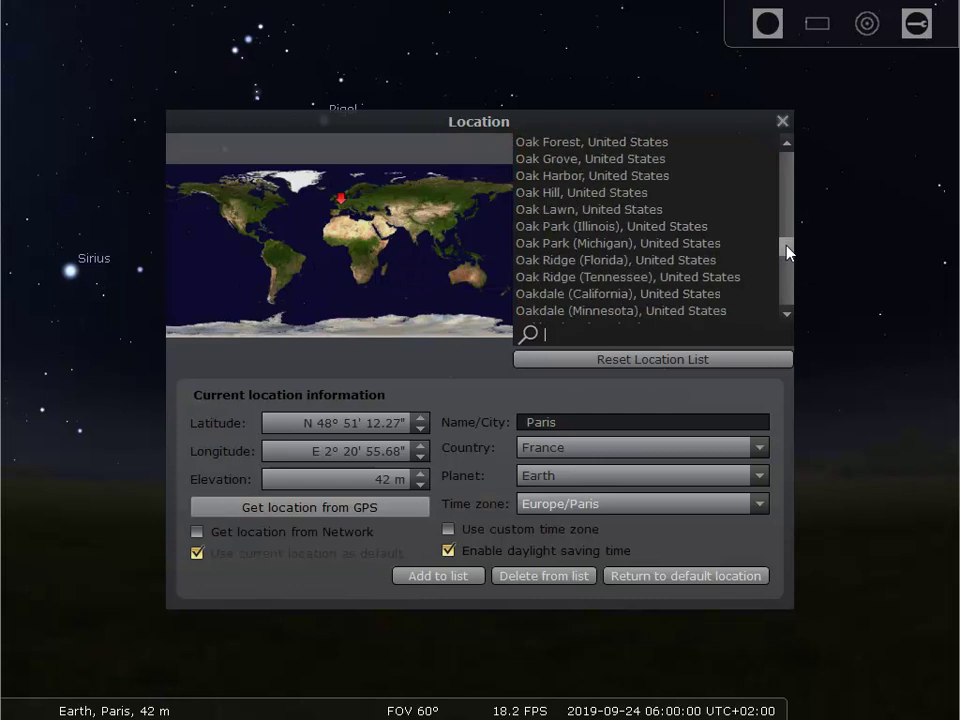
{"action": "scroll", "coordinate": [787, 288], "scroll_direction": "down", "scroll_amount": 15}
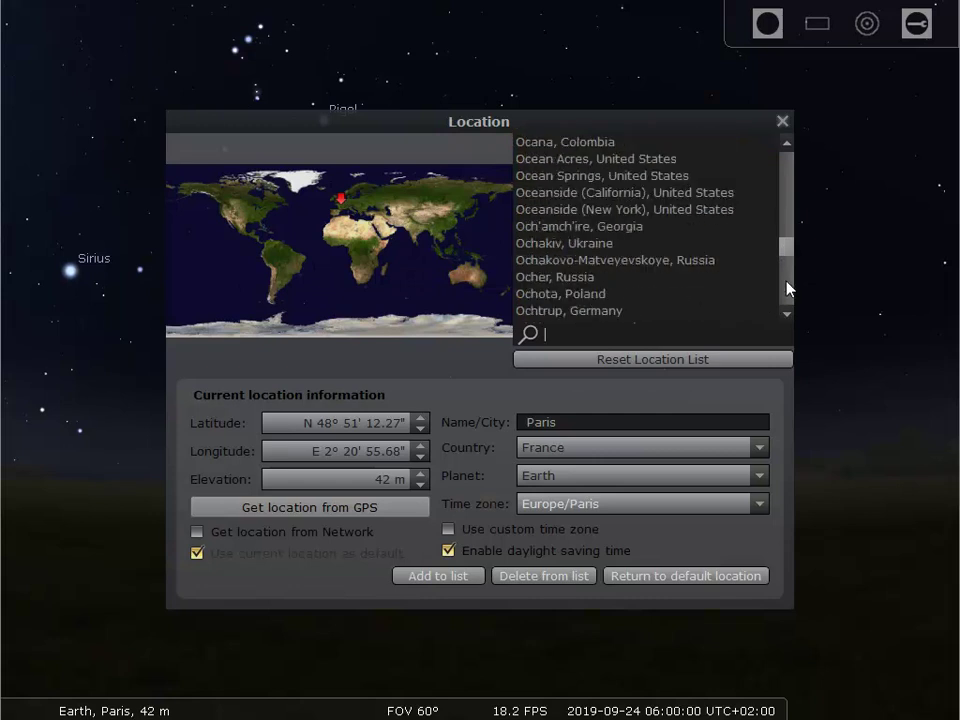
{"action": "scroll", "coordinate": [787, 288], "scroll_direction": "down", "scroll_amount": 4}
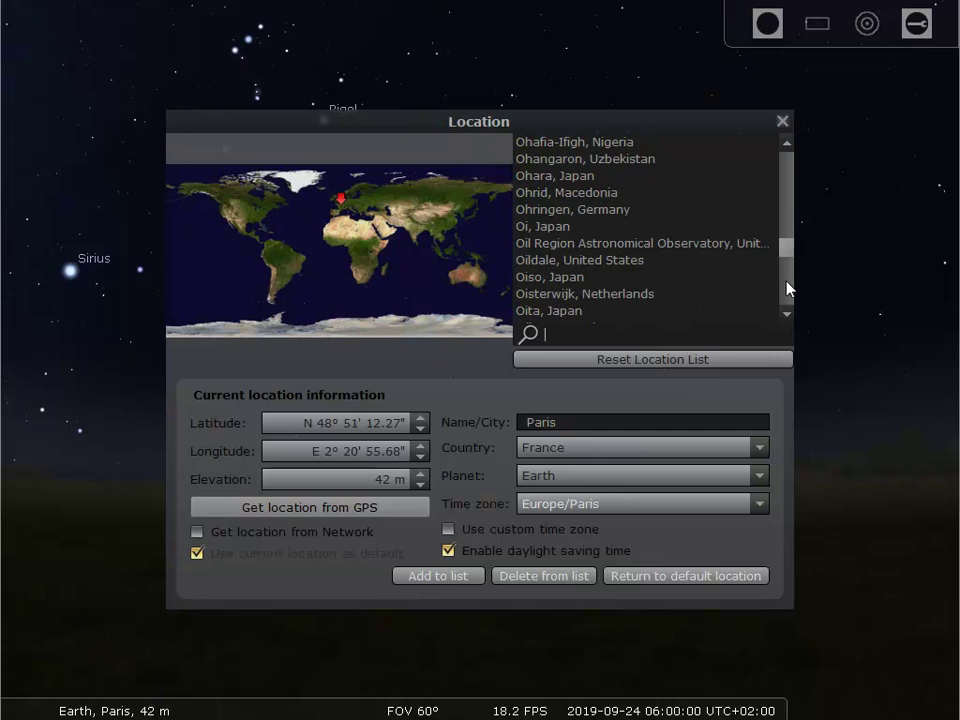
{"action": "scroll", "coordinate": [787, 190], "scroll_direction": "up", "scroll_amount": 4}
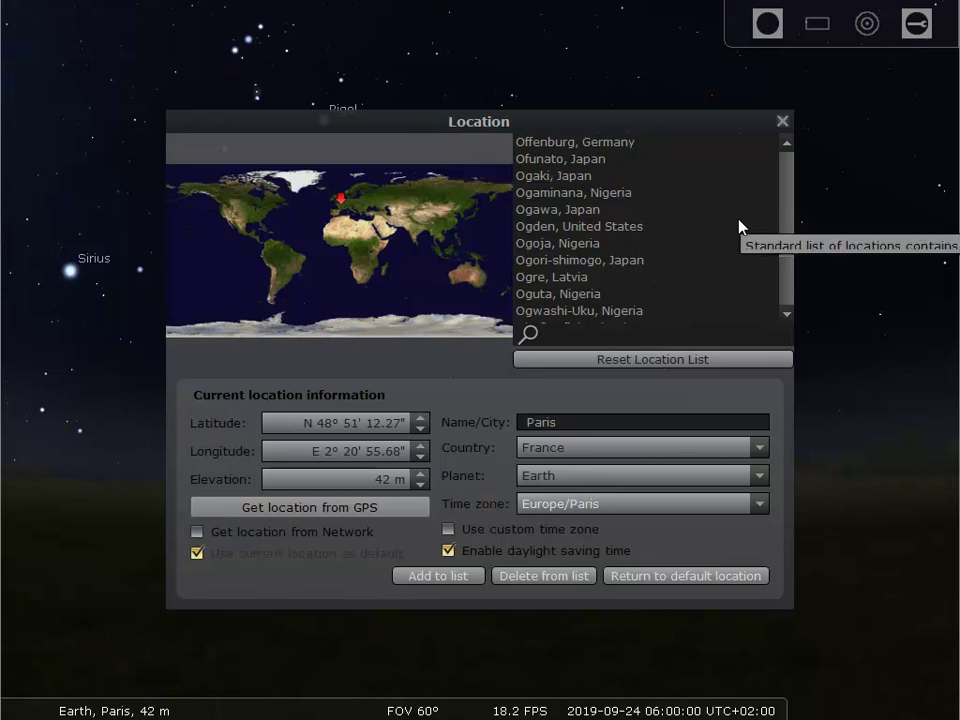
{"action": "left_click", "coordinate": [604, 230]}
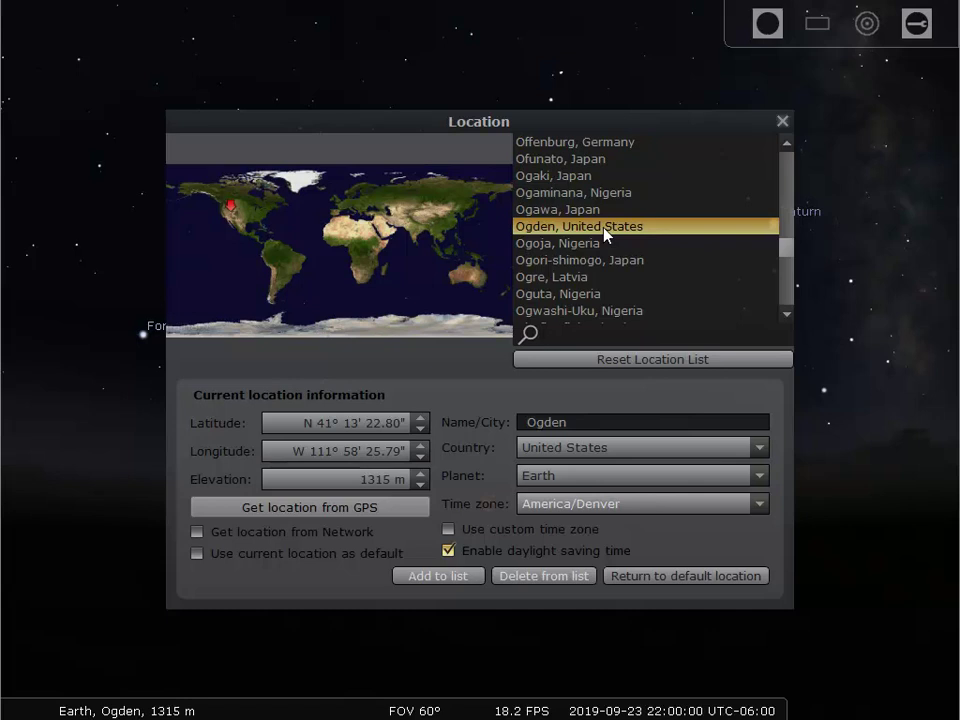
{"action": "left_click", "coordinate": [198, 556]}
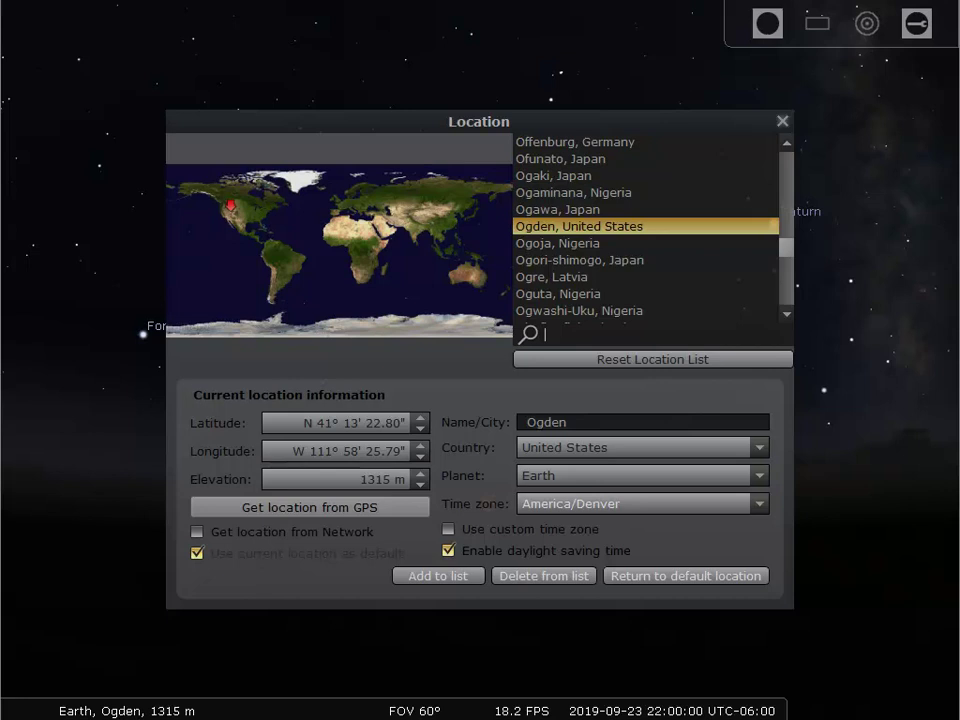
{"action": "left_click", "coordinate": [782, 121]}
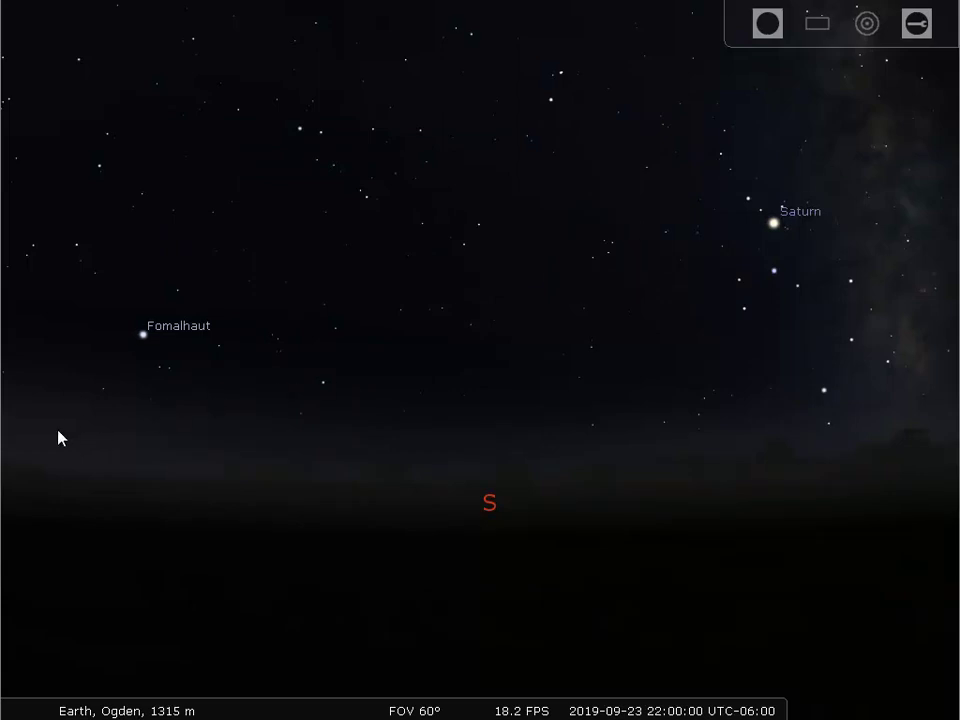
Step: Enable the additional constellation boundaries button in the configuration extras and close the configuration
{"action": "mouse_move", "coordinate": [30, 452]}
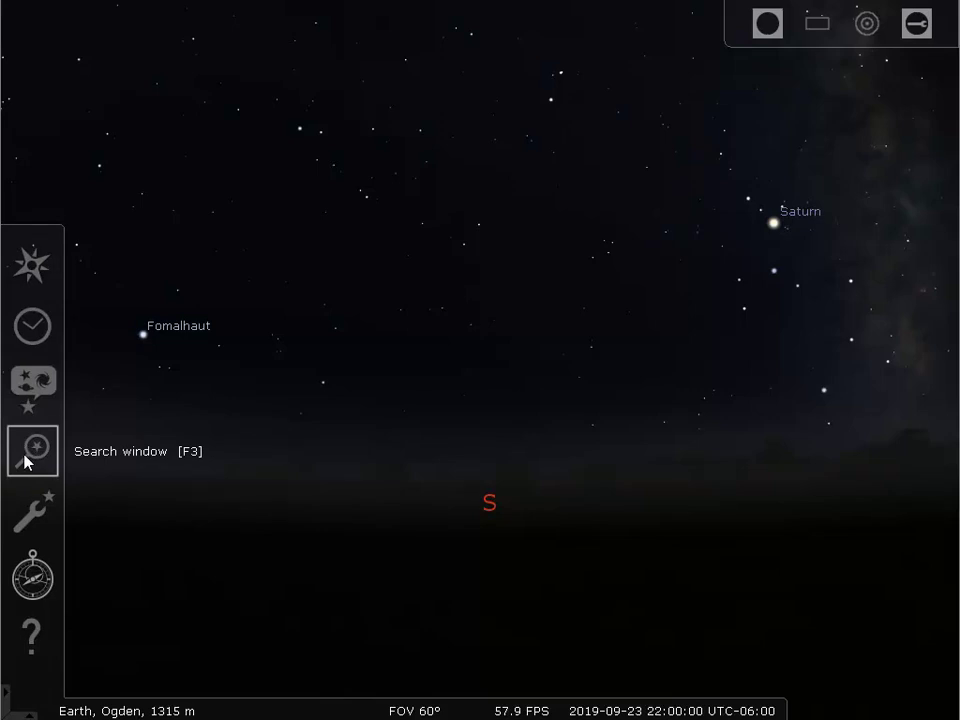
{"action": "left_click", "coordinate": [29, 531]}
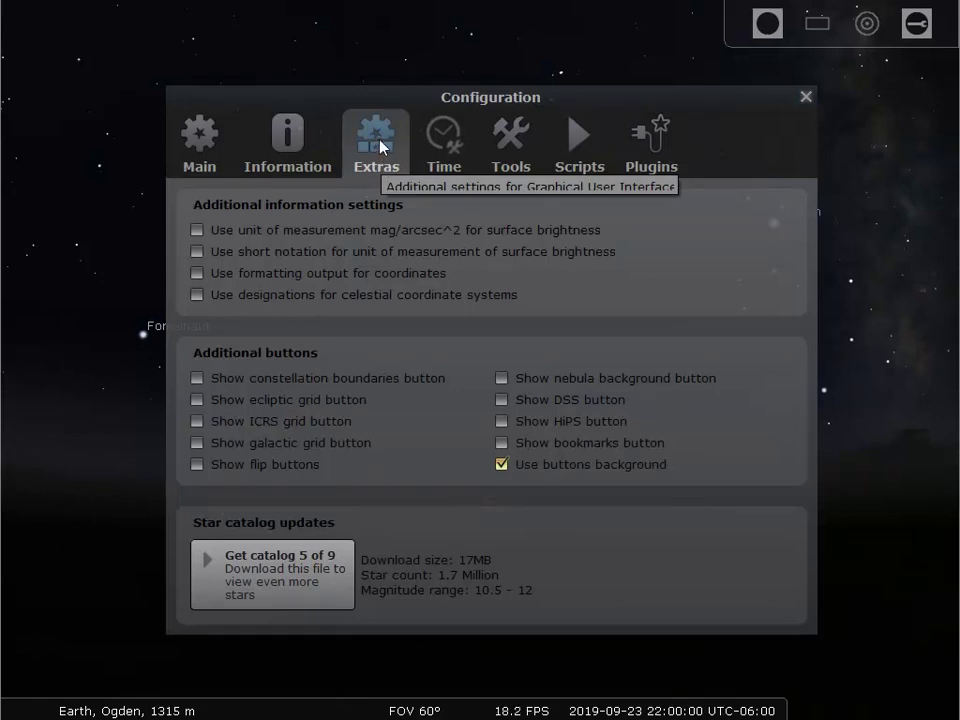
{"action": "left_click", "coordinate": [197, 380]}
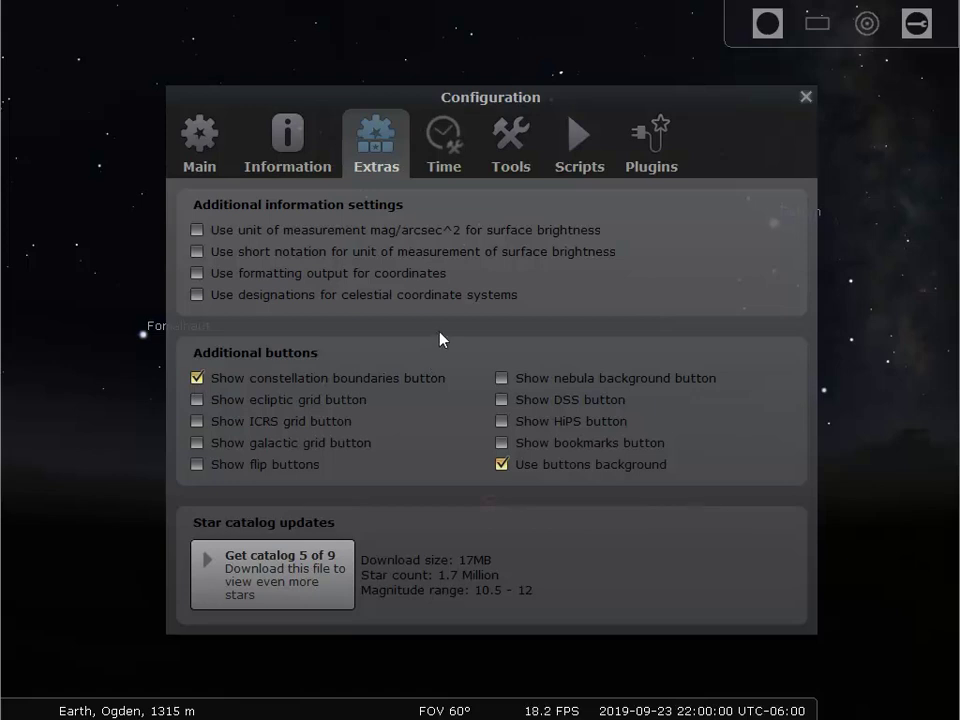
{"action": "left_click", "coordinate": [806, 98]}
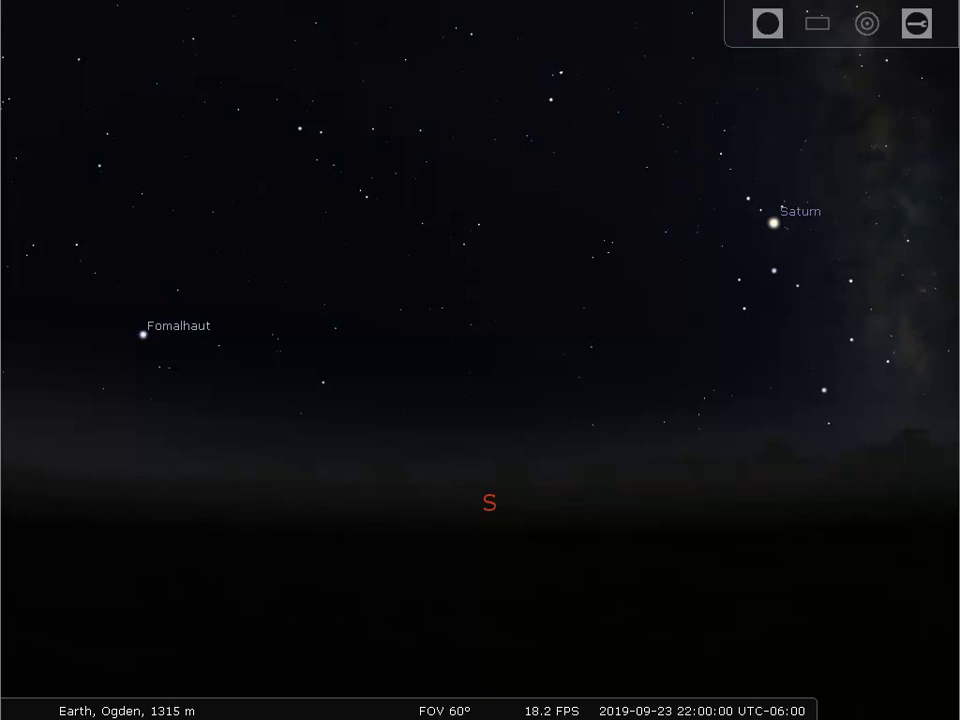
Step: Open the date and time settings, advance the hour to 0 and return it to 22
{"action": "mouse_move", "coordinate": [39, 375]}
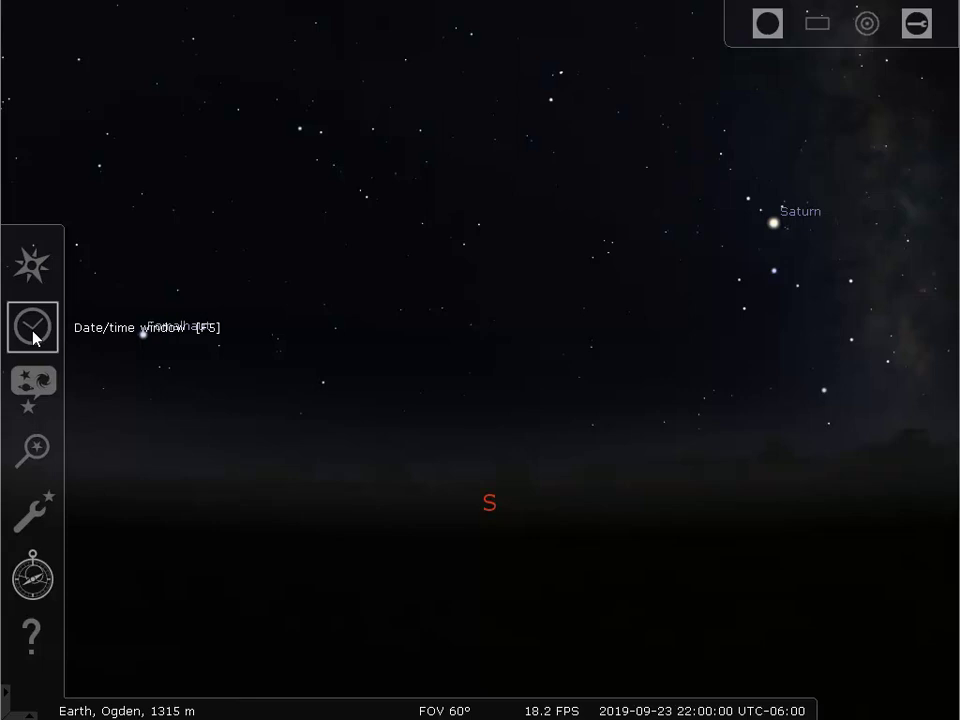
{"action": "left_click", "coordinate": [33, 336]}
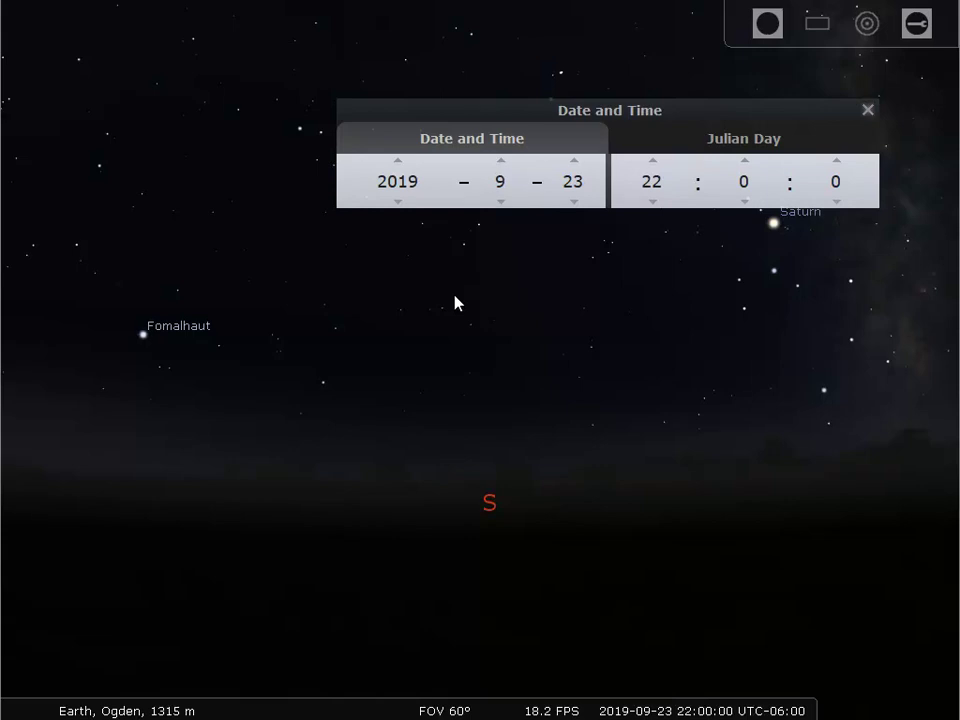
{"action": "left_click", "coordinate": [651, 162]}
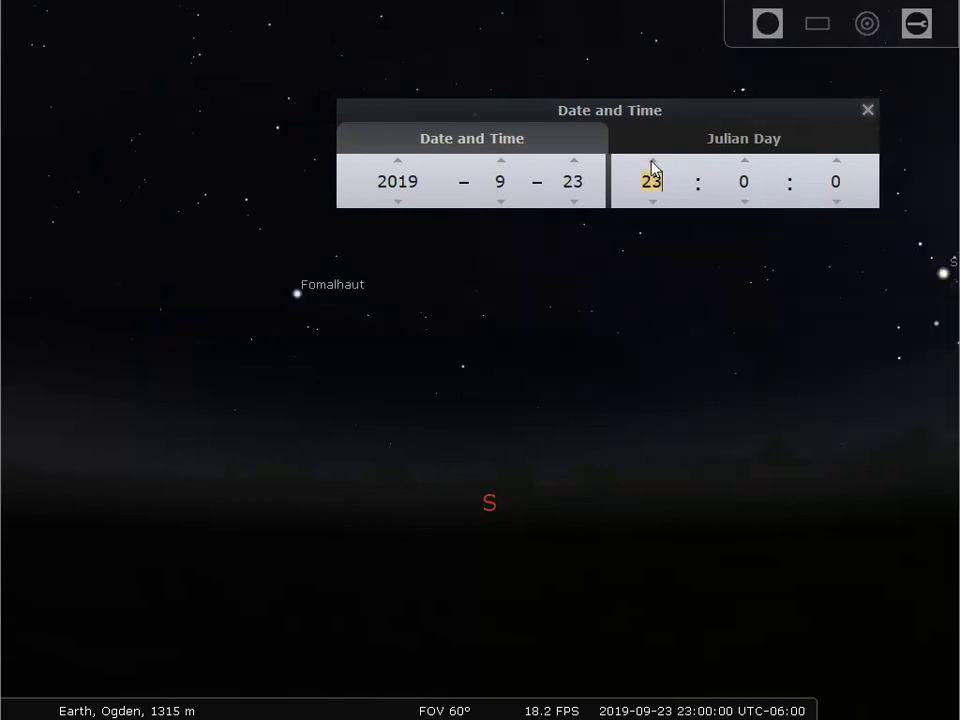
{"action": "type", "text": "0"}
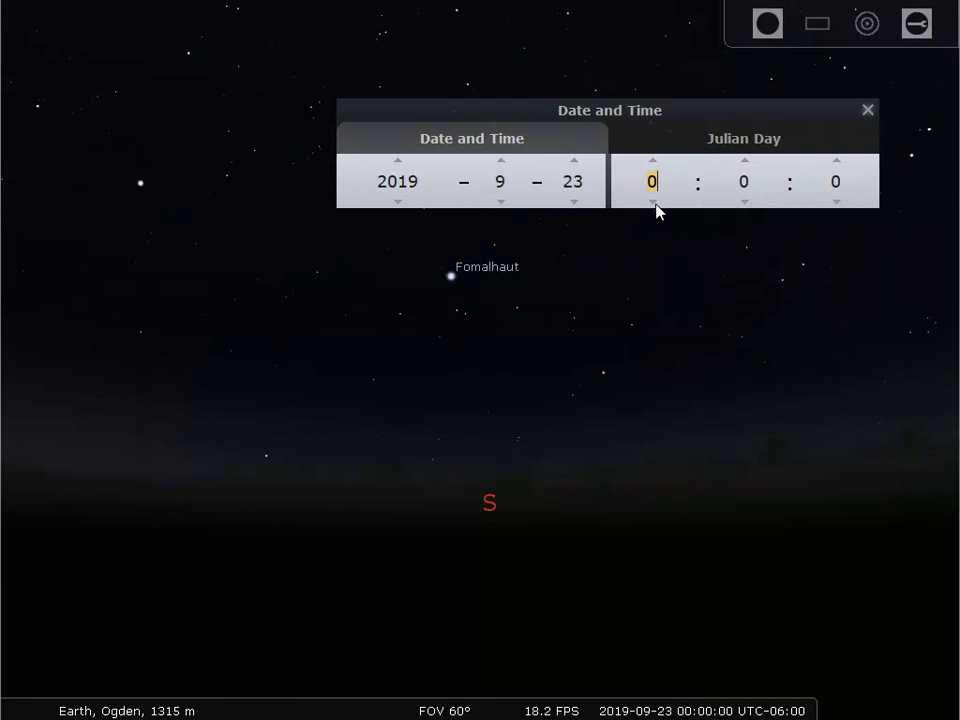
{"action": "left_click", "coordinate": [653, 202]}
{"action": "left_click", "coordinate": [653, 202]}
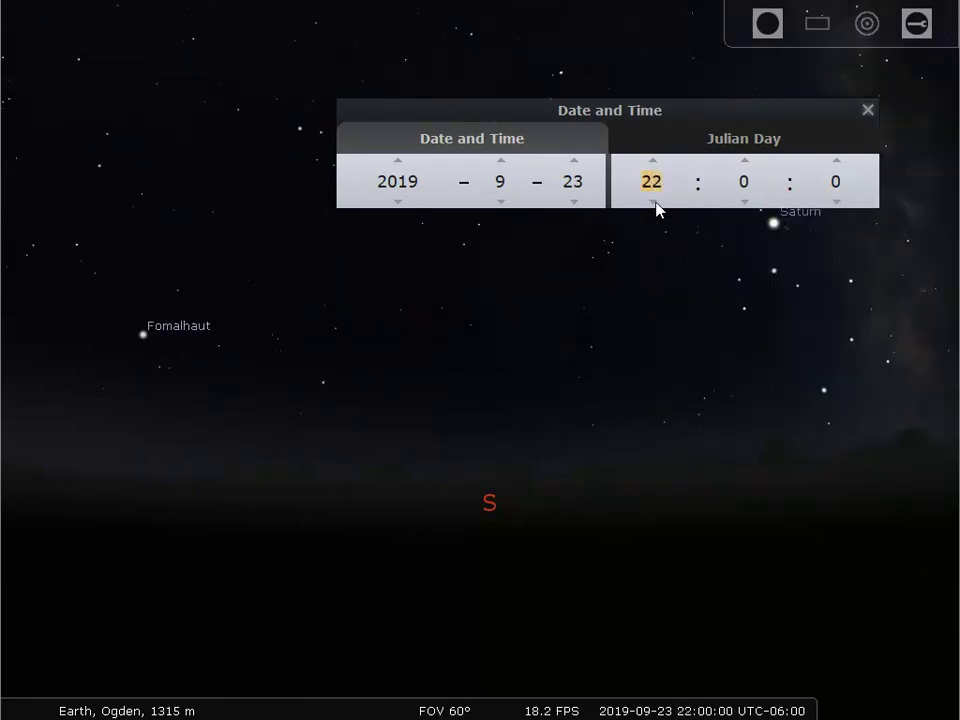
Step: Step the simulated hour back from night through evening into the afternoon
{"action": "left_click", "coordinate": [655, 203]}
{"action": "left_click", "coordinate": [655, 203]}
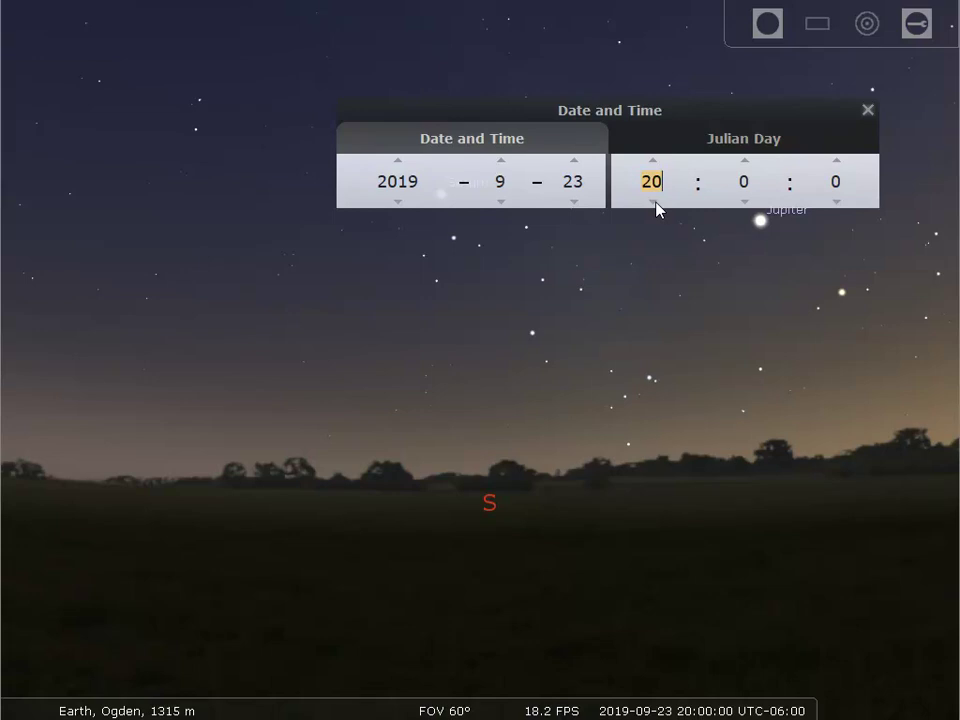
{"action": "left_click", "coordinate": [656, 203]}
{"action": "left_click", "coordinate": [656, 203]}
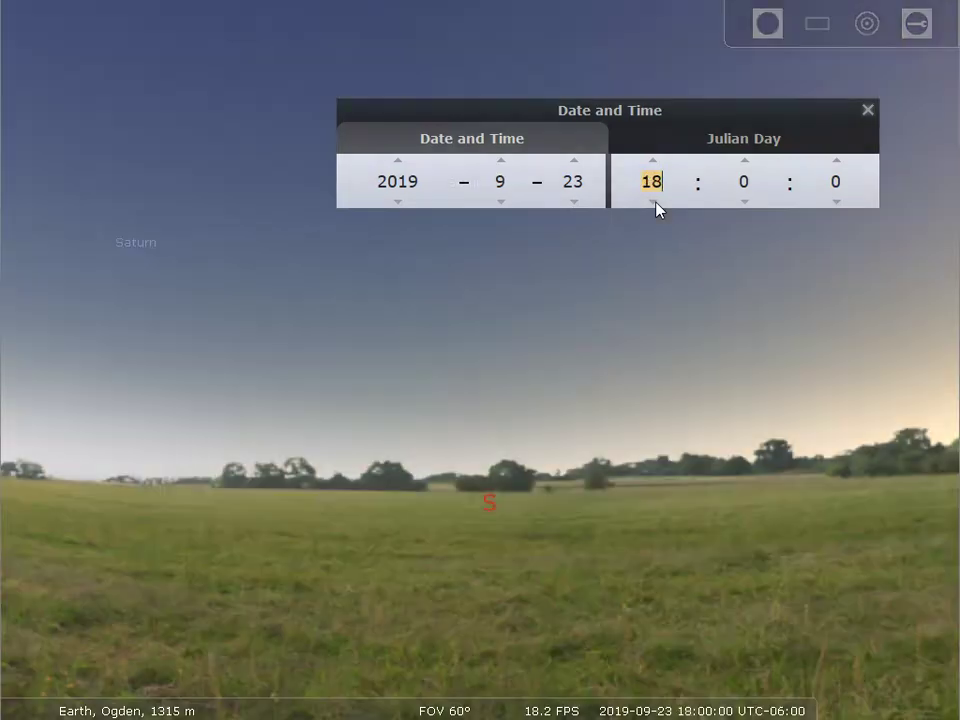
{"action": "left_click", "coordinate": [656, 203]}
{"action": "left_click", "coordinate": [656, 203]}
{"action": "left_click", "coordinate": [656, 203]}
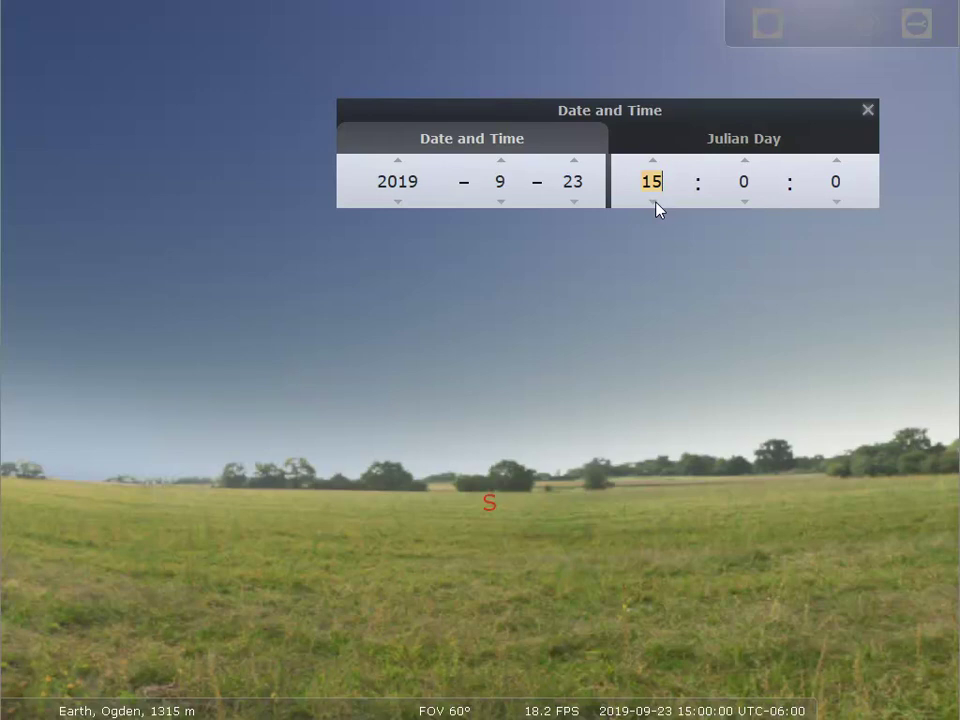
{"action": "left_click", "coordinate": [656, 203]}
Step: Set the simulated hour to 22 with the date kept at 2019-9-23
{"action": "left_click", "coordinate": [651, 163]}
{"action": "left_click", "coordinate": [651, 163]}
{"action": "left_click", "coordinate": [651, 163]}
{"action": "left_click", "coordinate": [651, 163]}
{"action": "left_click", "coordinate": [651, 163]}
{"action": "left_click", "coordinate": [651, 163]}
{"action": "left_click", "coordinate": [651, 163]}
{"action": "left_click", "coordinate": [651, 163]}
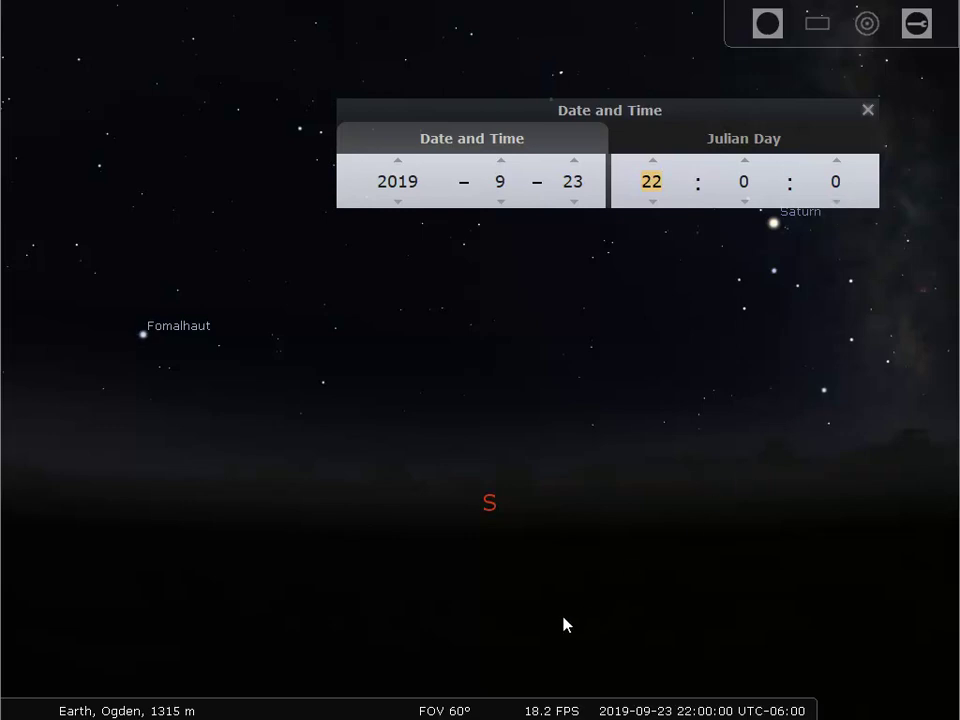
Step: Run the simulated time at the normal rate for a few seconds and stop it
{"action": "mouse_move", "coordinate": [500, 705]}
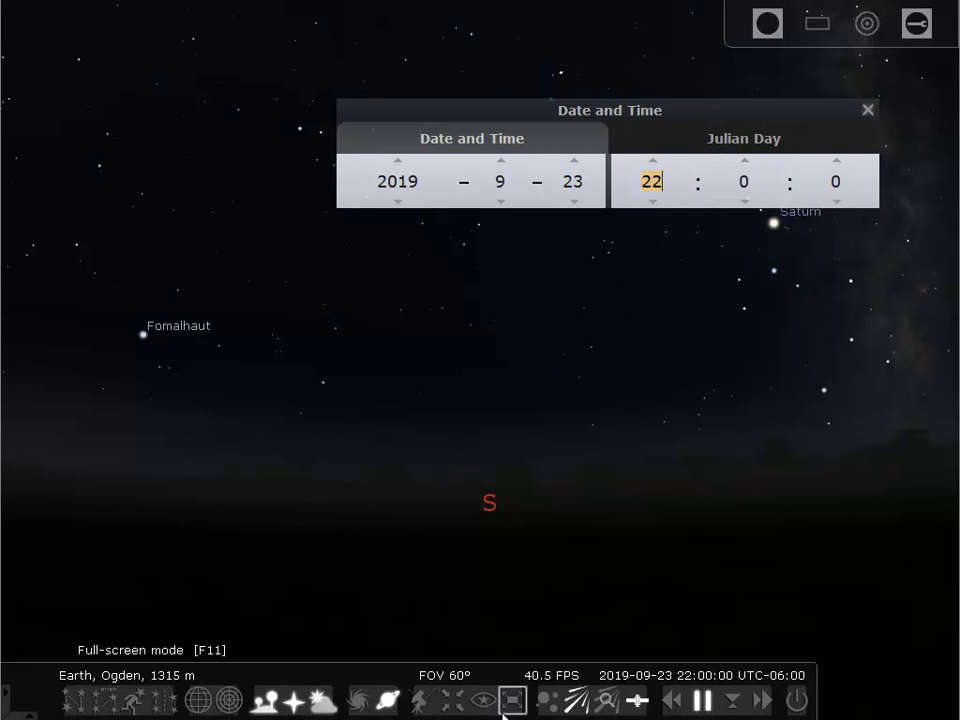
{"action": "left_click", "coordinate": [702, 704]}
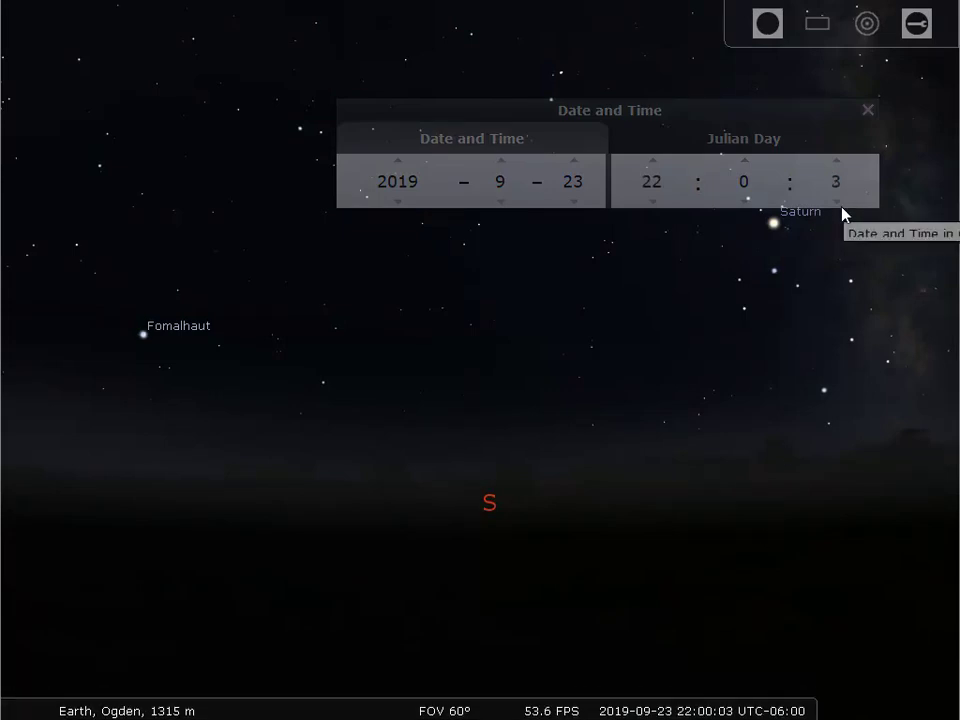
{"action": "mouse_move", "coordinate": [679, 701]}
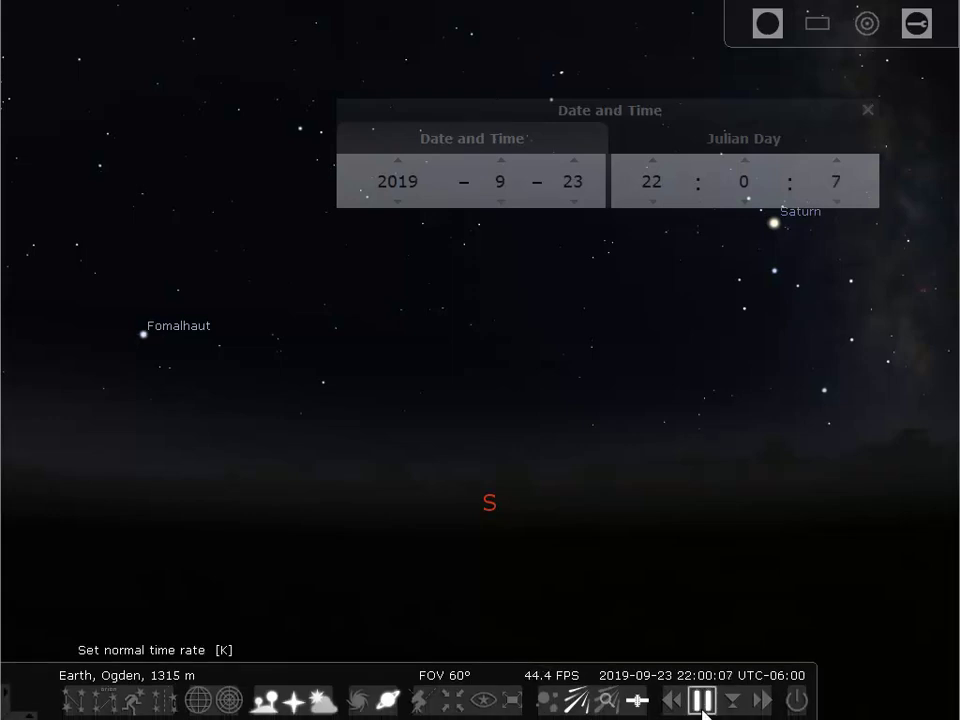
Step: Reset the seconds of the simulated time to 0 and close the date and time settings
{"action": "left_click", "coordinate": [838, 202]}
{"action": "left_click", "coordinate": [838, 202]}
{"action": "left_click", "coordinate": [838, 202]}
{"action": "left_click", "coordinate": [838, 202]}
{"action": "left_click", "coordinate": [838, 202]}
{"action": "left_click", "coordinate": [838, 202]}
{"action": "left_click", "coordinate": [838, 202]}
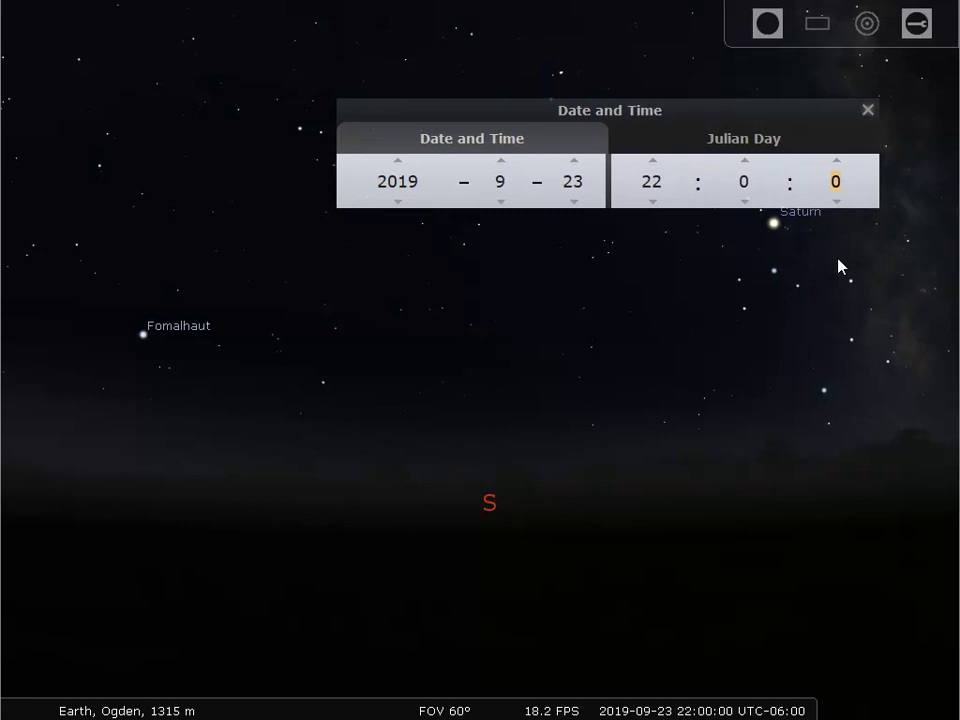
{"action": "left_click", "coordinate": [868, 110]}
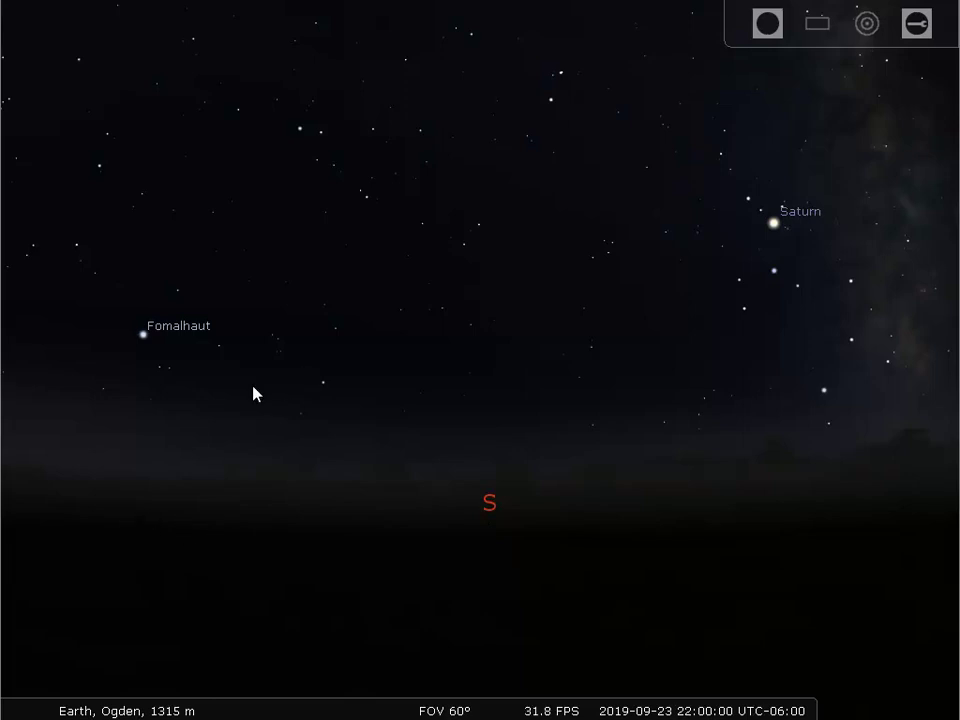
Step: Examine the sky above the eastern and western horizons, returning to the south after each
{"action": "mouse_move", "coordinate": [253, 394]}
{"action": "left_mouse_down"}
{"action": "mouse_move", "coordinate": [545, 418]}
{"action": "mouse_move", "coordinate": [726, 416]}
{"action": "left_mouse_up"}
{"action": "mouse_move", "coordinate": [290, 424]}
{"action": "left_mouse_down"}
{"action": "mouse_move", "coordinate": [602, 437]}
{"action": "mouse_move", "coordinate": [912, 428]}
{"action": "mouse_move", "coordinate": [882, 424]}
{"action": "left_mouse_up"}
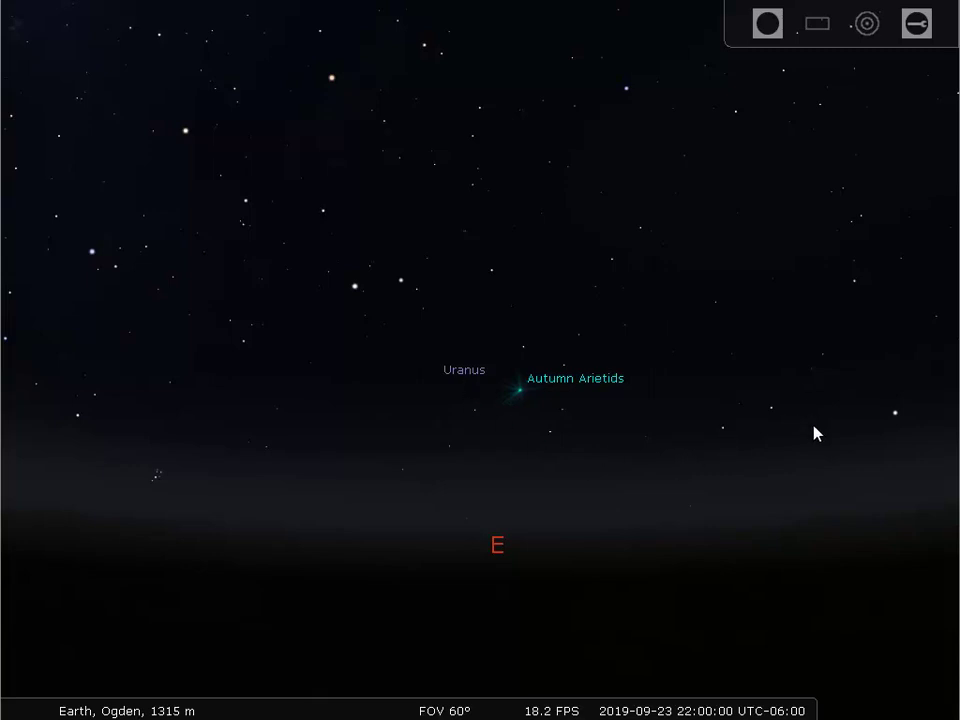
{"action": "left_click_drag", "start_coordinate": [875, 418], "coordinate": [379, 433]}
{"action": "left_click_drag", "start_coordinate": [815, 432], "coordinate": [317, 418]}
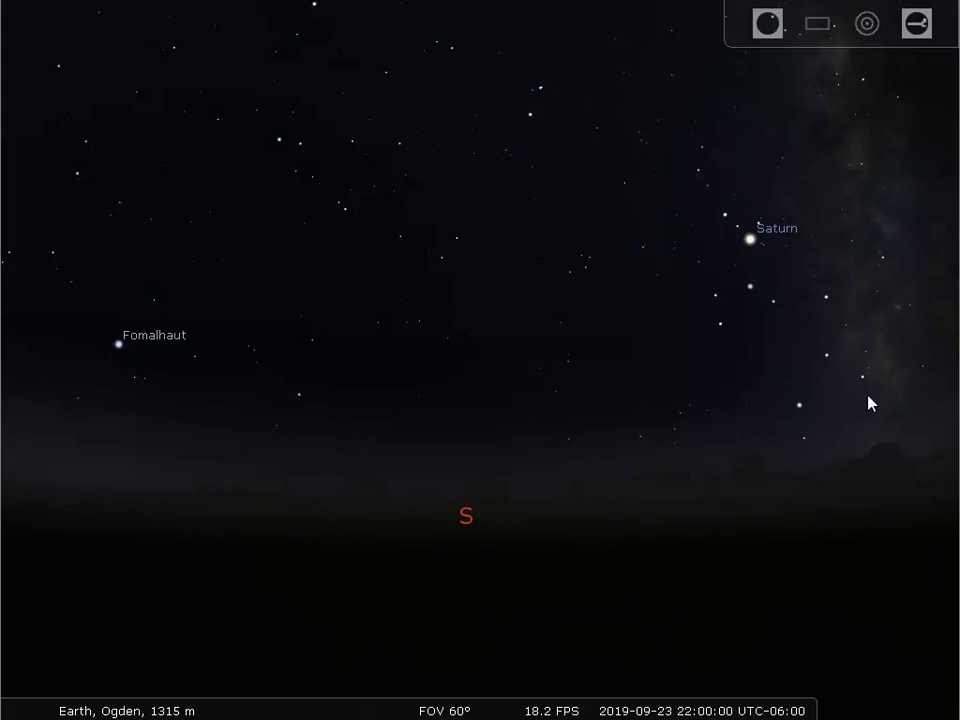
{"action": "mouse_move", "coordinate": [869, 398]}
{"action": "left_mouse_down"}
{"action": "mouse_move", "coordinate": [634, 414]}
{"action": "mouse_move", "coordinate": [299, 410]}
{"action": "left_mouse_up"}
{"action": "left_click_drag", "start_coordinate": [816, 361], "coordinate": [382, 366]}
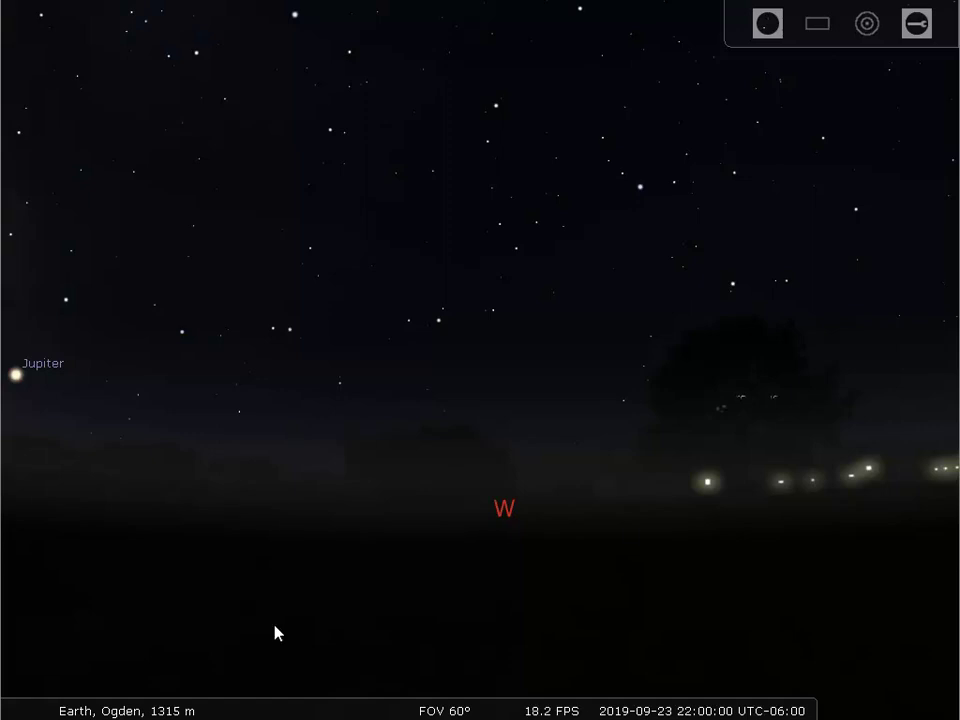
{"action": "left_click_drag", "start_coordinate": [346, 343], "coordinate": [769, 379]}
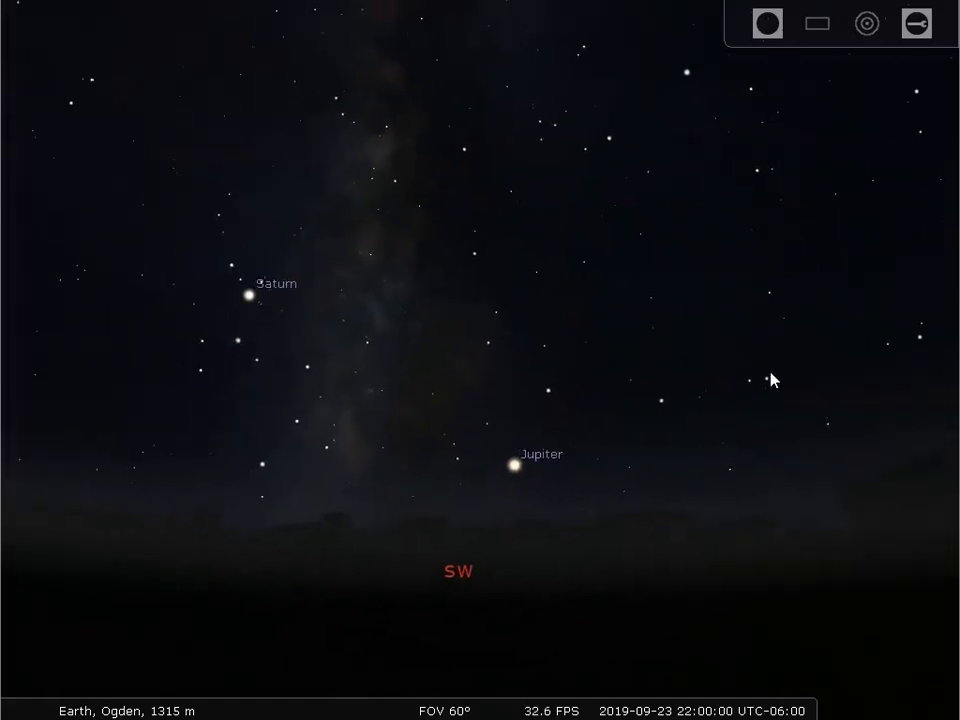
{"action": "left_click_drag", "start_coordinate": [334, 366], "coordinate": [686, 336]}
{"action": "left_click_drag", "start_coordinate": [371, 356], "coordinate": [492, 380]}
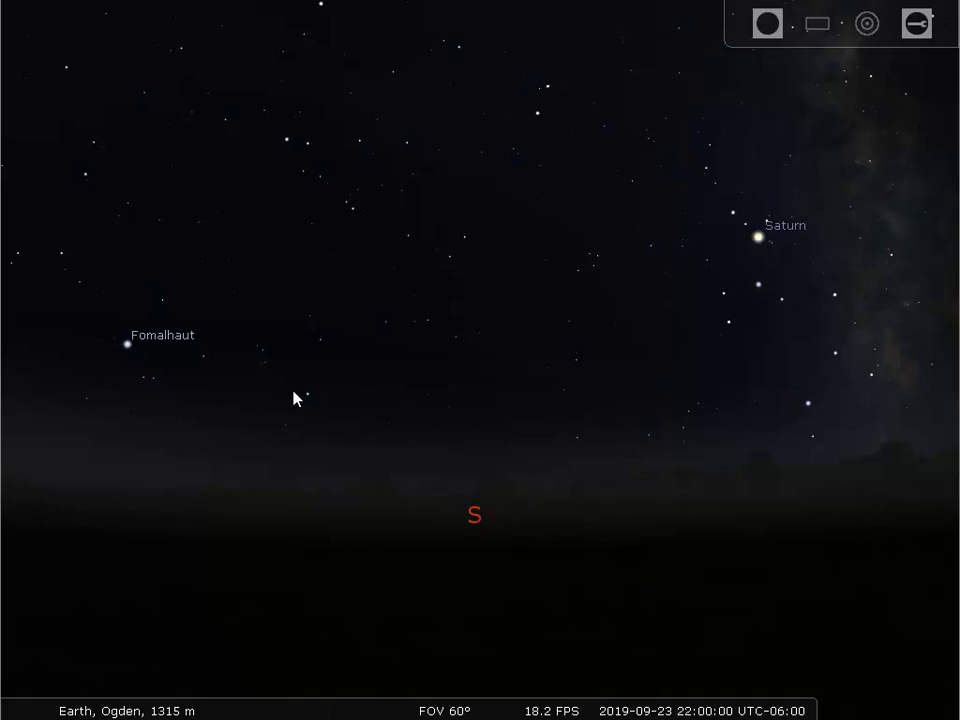
Step: Examine the sky around the horizon from south through east and north to northwest
{"action": "left_click_drag", "start_coordinate": [296, 398], "coordinate": [612, 404]}
{"action": "left_click_drag", "start_coordinate": [242, 407], "coordinate": [587, 406]}
{"action": "left_click_drag", "start_coordinate": [255, 408], "coordinate": [686, 403]}
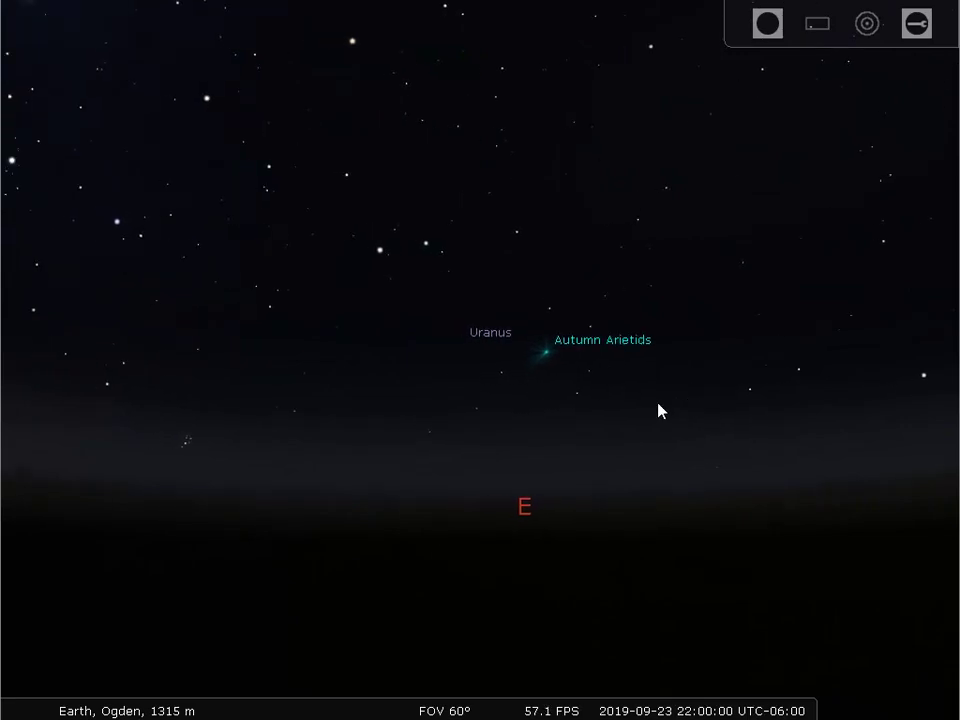
{"action": "left_click_drag", "start_coordinate": [210, 382], "coordinate": [508, 394]}
{"action": "left_click_drag", "start_coordinate": [311, 390], "coordinate": [606, 402]}
{"action": "left_click_drag", "start_coordinate": [327, 379], "coordinate": [500, 381]}
{"action": "mouse_move", "coordinate": [240, 381]}
{"action": "left_mouse_down"}
{"action": "mouse_move", "coordinate": [437, 388]}
{"action": "mouse_move", "coordinate": [388, 392]}
{"action": "left_mouse_up"}
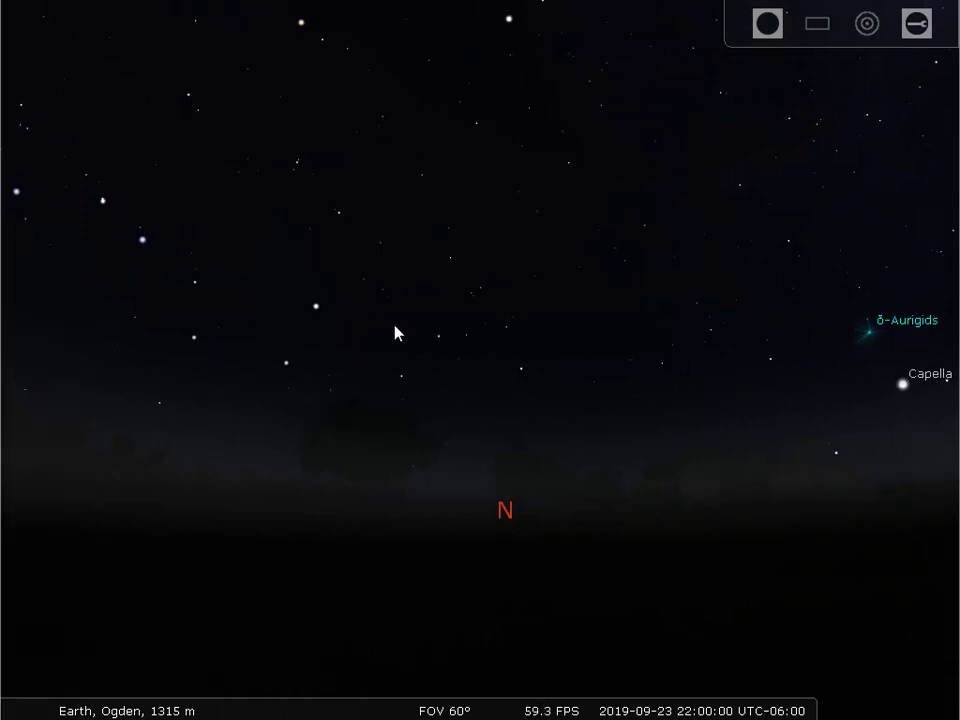
{"action": "left_click_drag", "start_coordinate": [339, 426], "coordinate": [640, 438]}
{"action": "left_click_drag", "start_coordinate": [302, 403], "coordinate": [538, 409]}
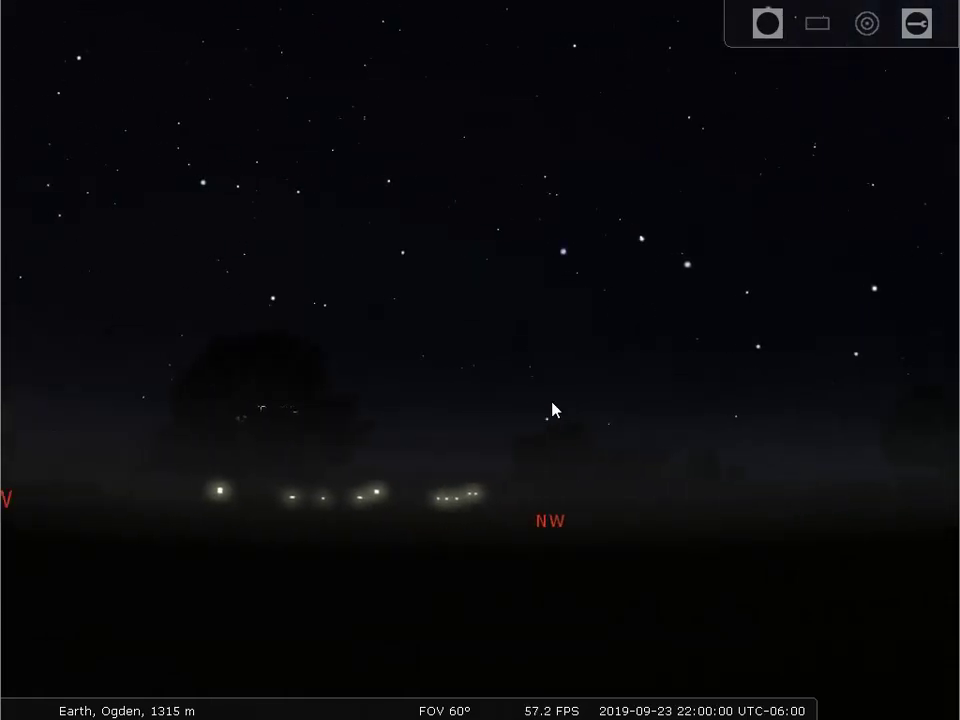
Step: Examine the sky around the horizon from northwest through west and southwest, finishing at due south
{"action": "left_click_drag", "start_coordinate": [279, 398], "coordinate": [719, 391]}
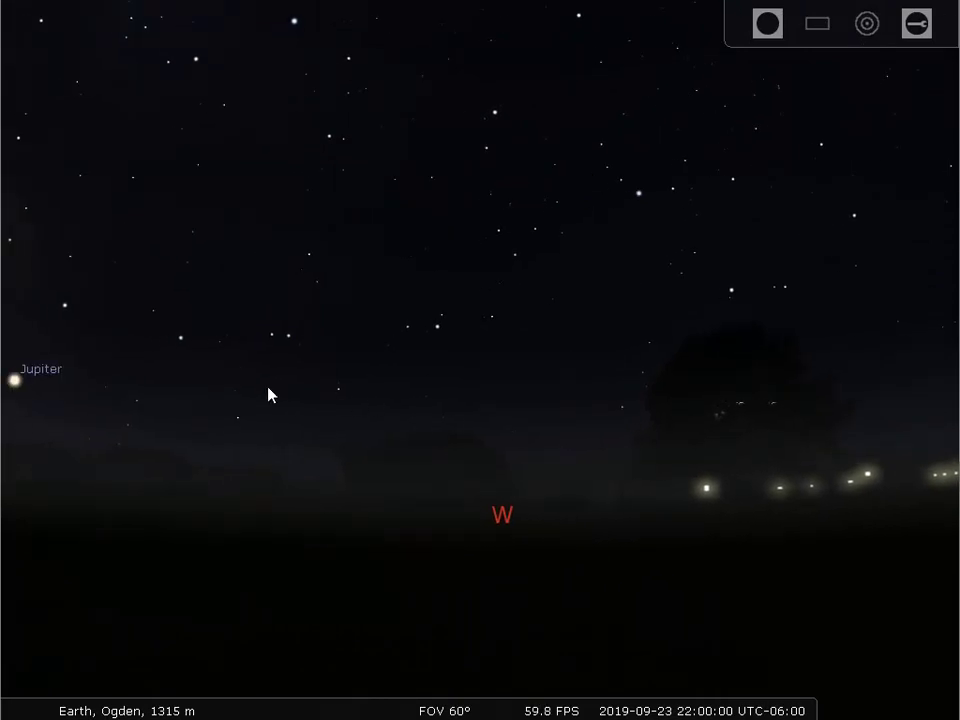
{"action": "left_click_drag", "start_coordinate": [268, 393], "coordinate": [553, 394]}
{"action": "left_click_drag", "start_coordinate": [190, 368], "coordinate": [420, 373]}
{"action": "left_click_drag", "start_coordinate": [201, 373], "coordinate": [390, 379]}
{"action": "left_click_drag", "start_coordinate": [197, 366], "coordinate": [463, 398]}
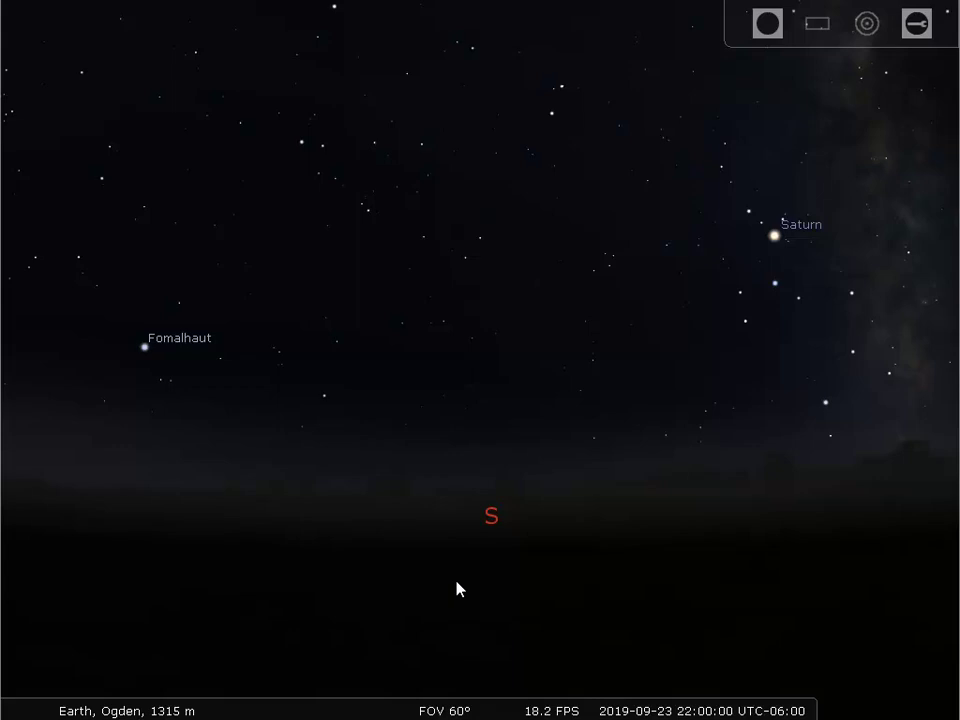
Step: Widen the field of view facing south to 120° and bring it back to 60°
{"action": "mouse_move", "coordinate": [430, 692]}
{"action": "scroll", "coordinate": [603, 595], "scroll_direction": "up", "scroll_amount": 5}
{"action": "scroll", "coordinate": [603, 595], "scroll_direction": "down", "scroll_amount": 6}
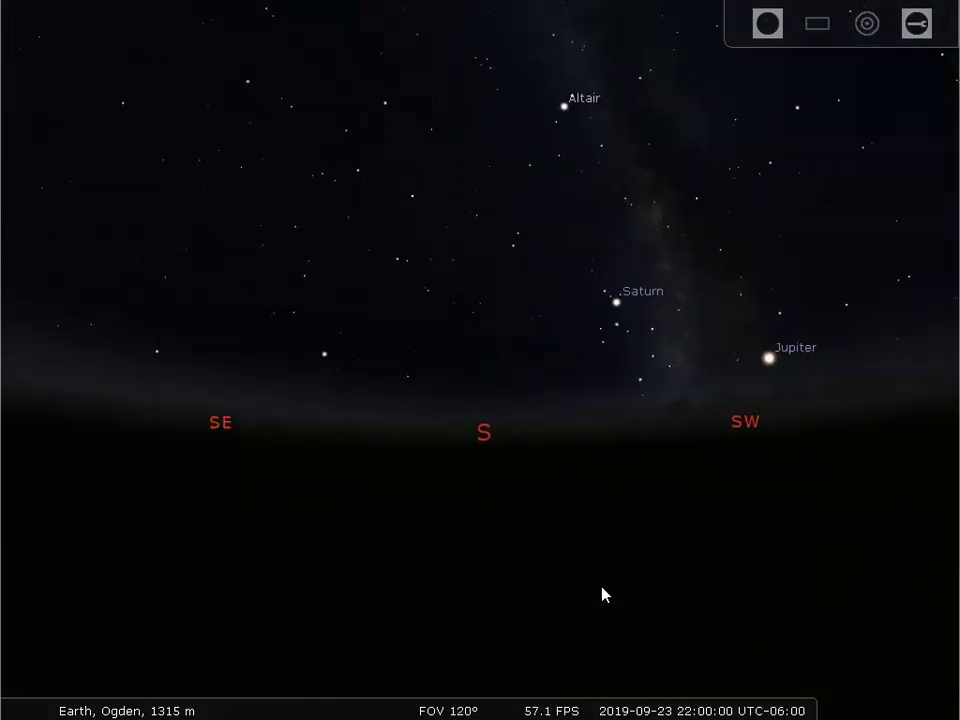
{"action": "scroll", "coordinate": [602, 594], "scroll_direction": "up", "scroll_amount": 3}
{"action": "scroll", "coordinate": [603, 595], "scroll_direction": "up", "scroll_amount": 2}
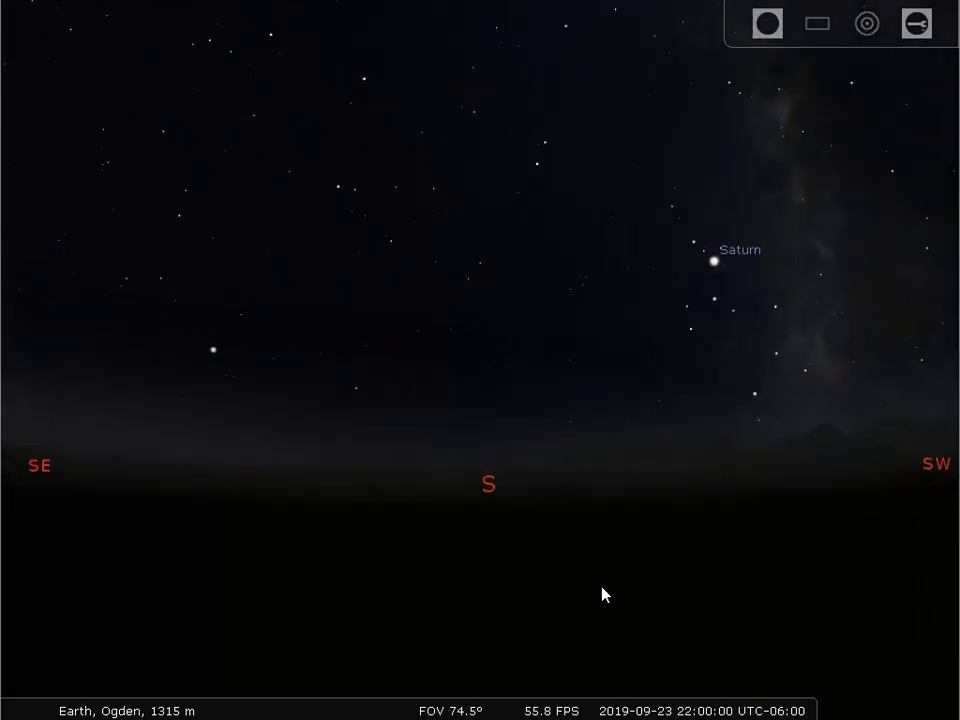
{"action": "scroll", "coordinate": [603, 595], "scroll_direction": "down", "scroll_amount": 1}
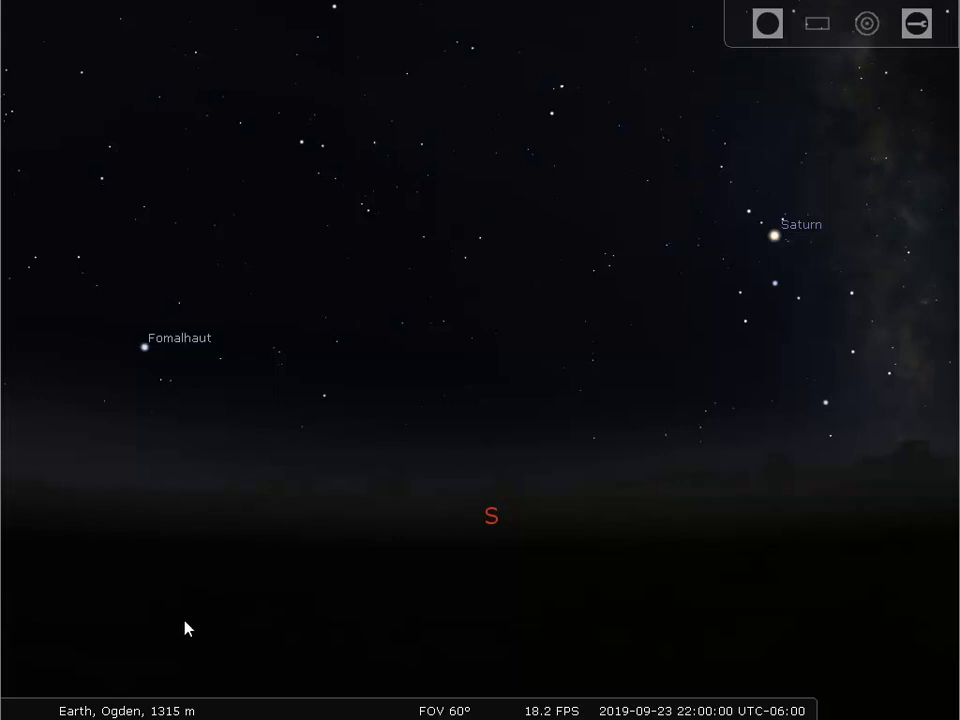
Step: Show the constellation lines, labels and artwork in the southern sky
{"action": "mouse_move", "coordinate": [176, 697]}
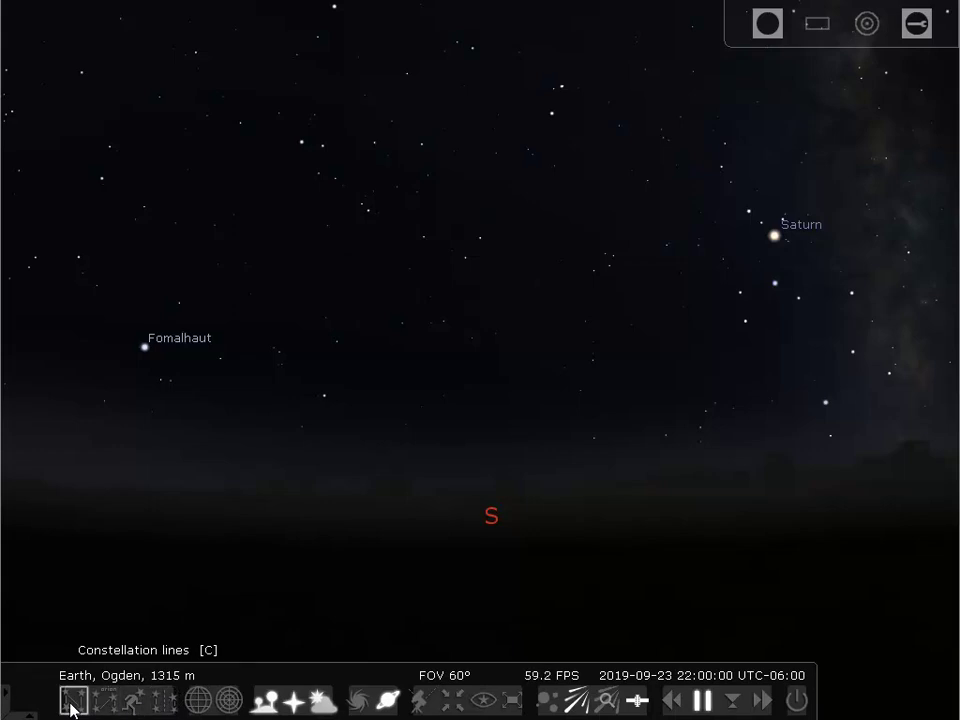
{"action": "left_click", "coordinate": [72, 701]}
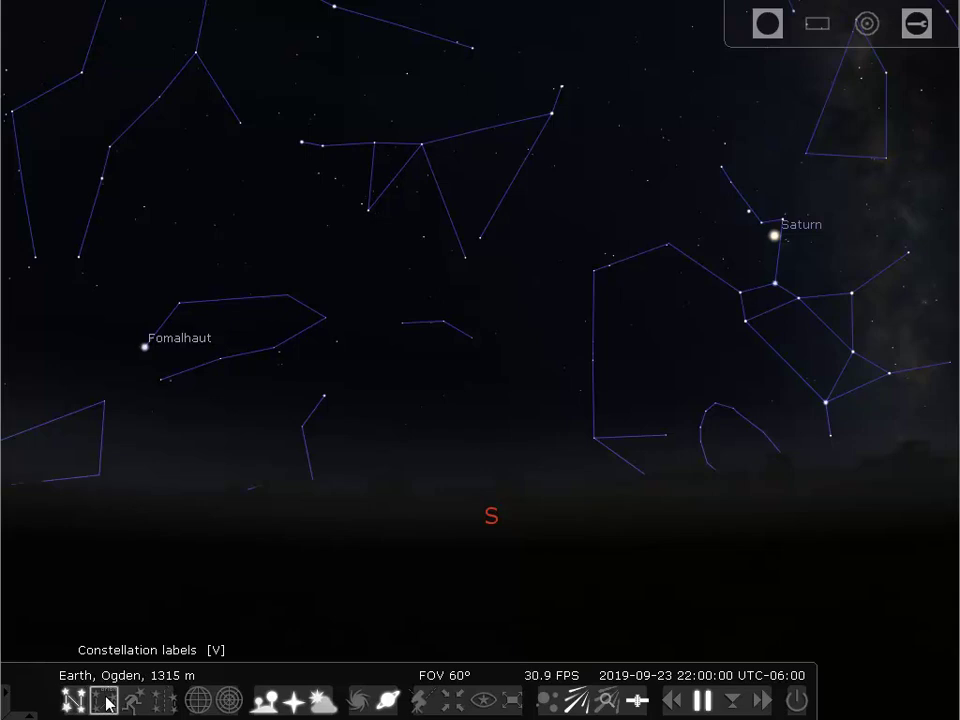
{"action": "left_click", "coordinate": [107, 703]}
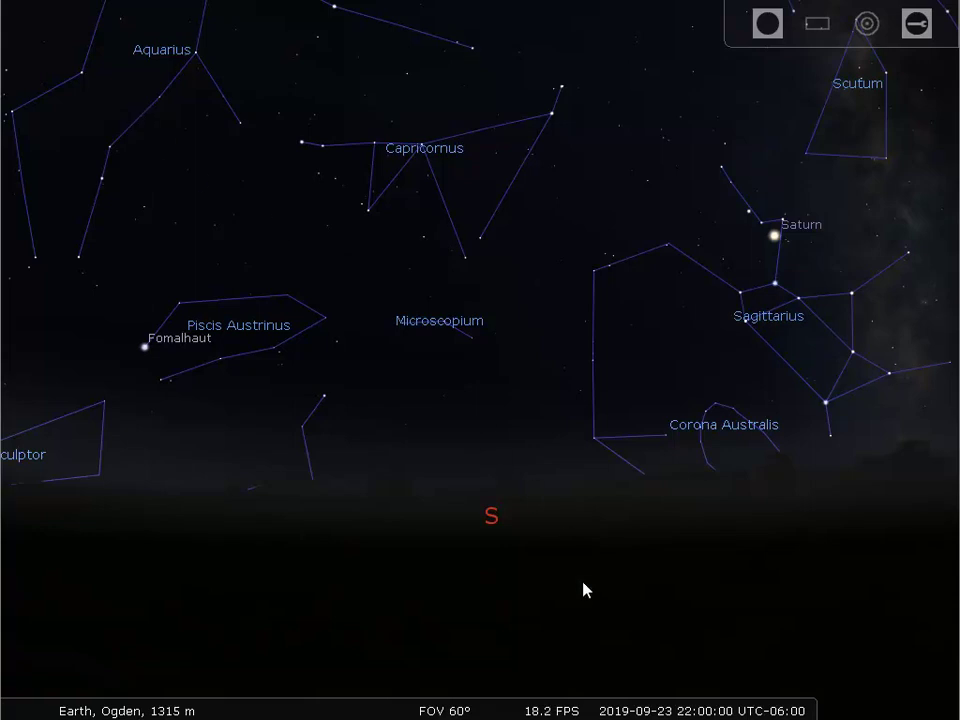
{"action": "mouse_move", "coordinate": [110, 705]}
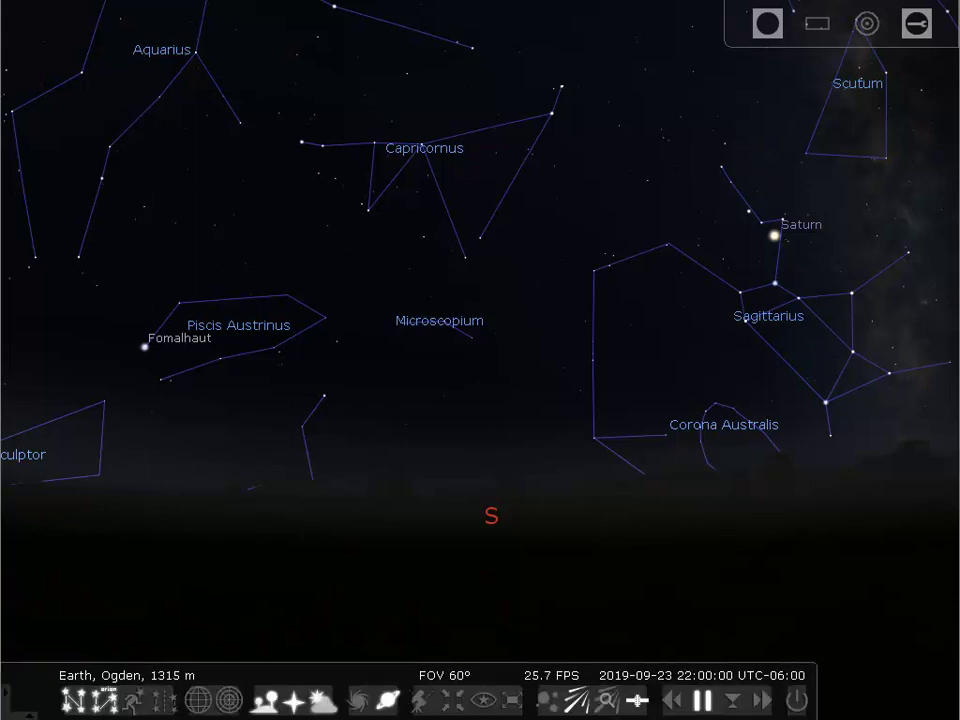
{"action": "left_click", "coordinate": [134, 705]}
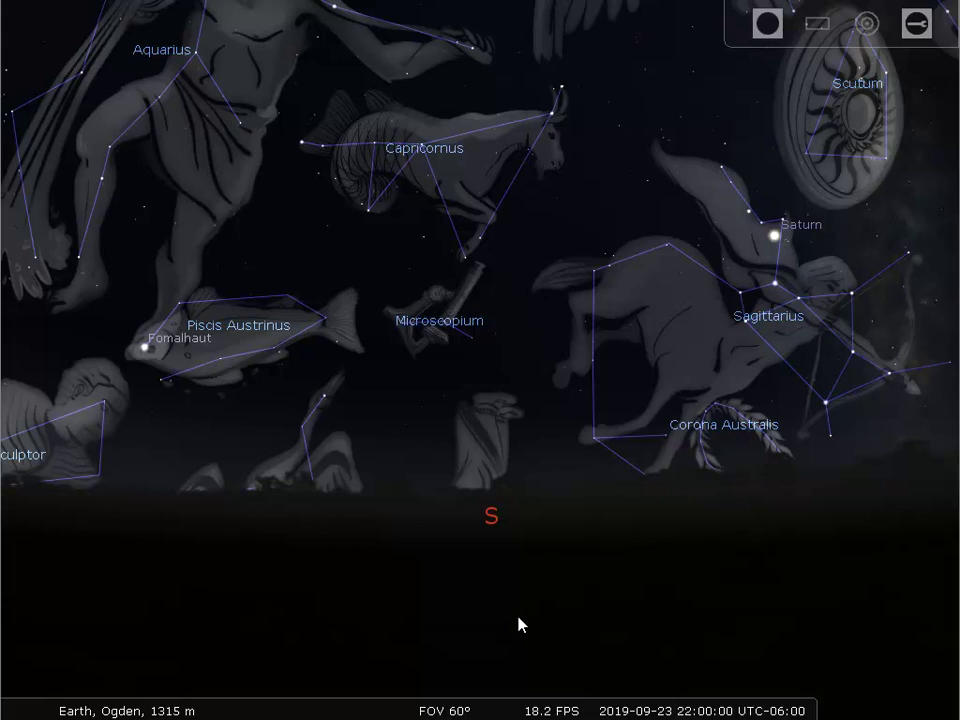
Step: Hide the constellation artwork and show the constellation boundaries instead
{"action": "mouse_move", "coordinate": [199, 700]}
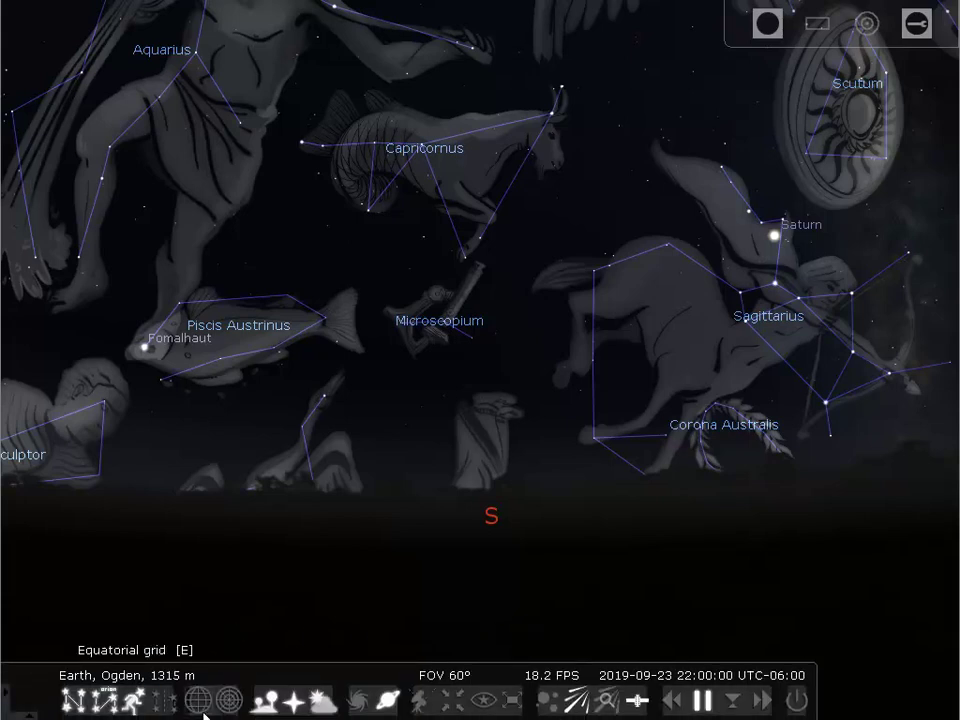
{"action": "left_click", "coordinate": [132, 705]}
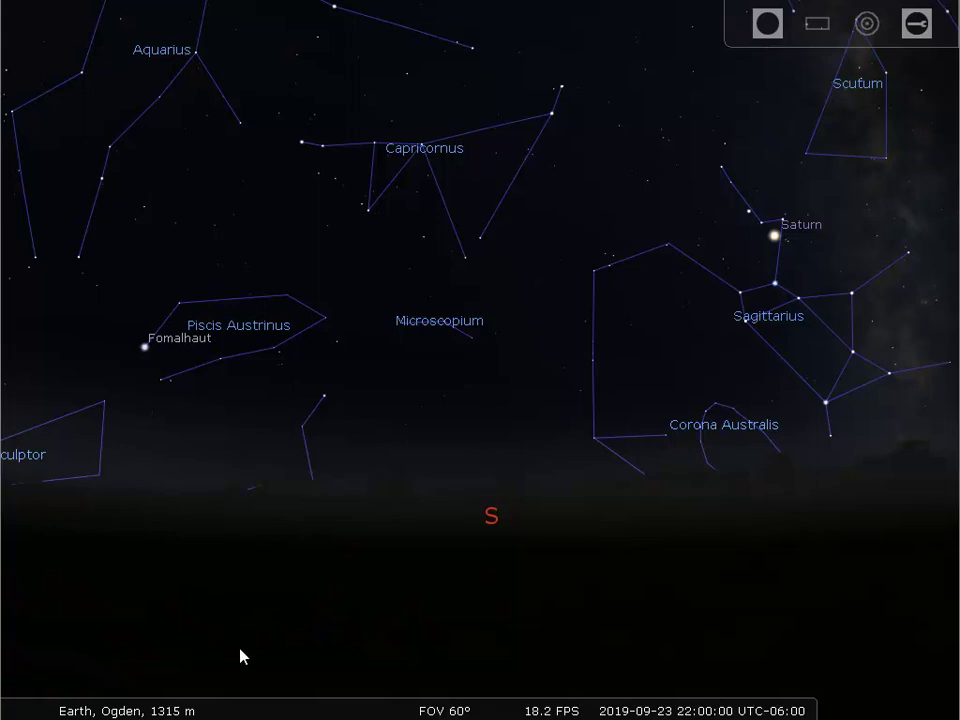
{"action": "mouse_move", "coordinate": [228, 700]}
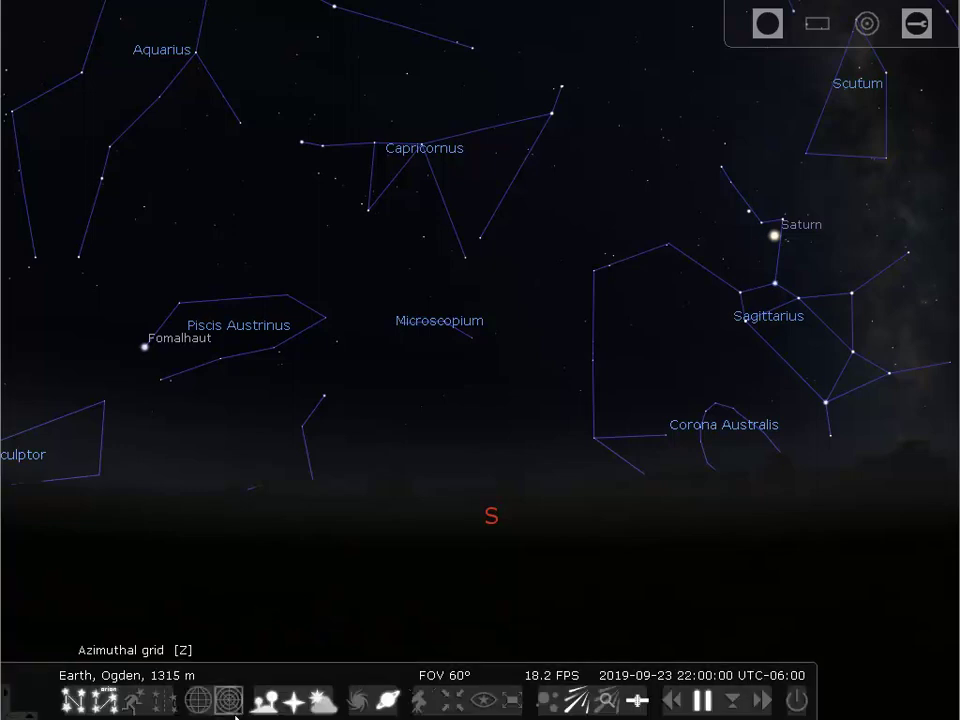
{"action": "left_click", "coordinate": [163, 701]}
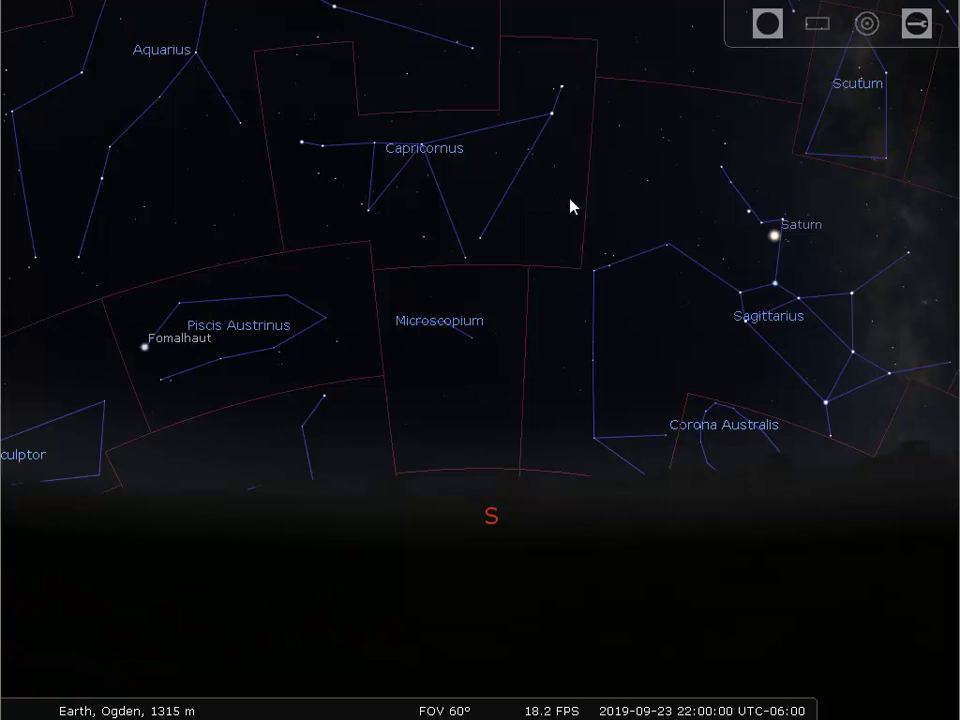
Step: View the object information for the star Deneb Algedi and for Saturn, and clear the selection
{"action": "left_click", "coordinate": [302, 146]}
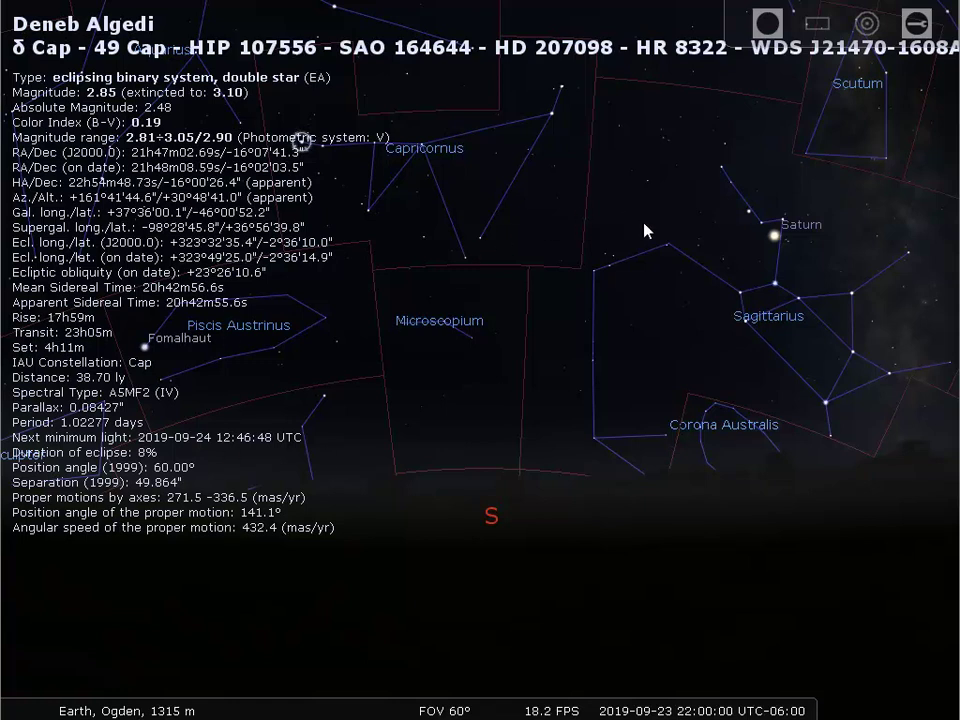
{"action": "left_click", "coordinate": [776, 239]}
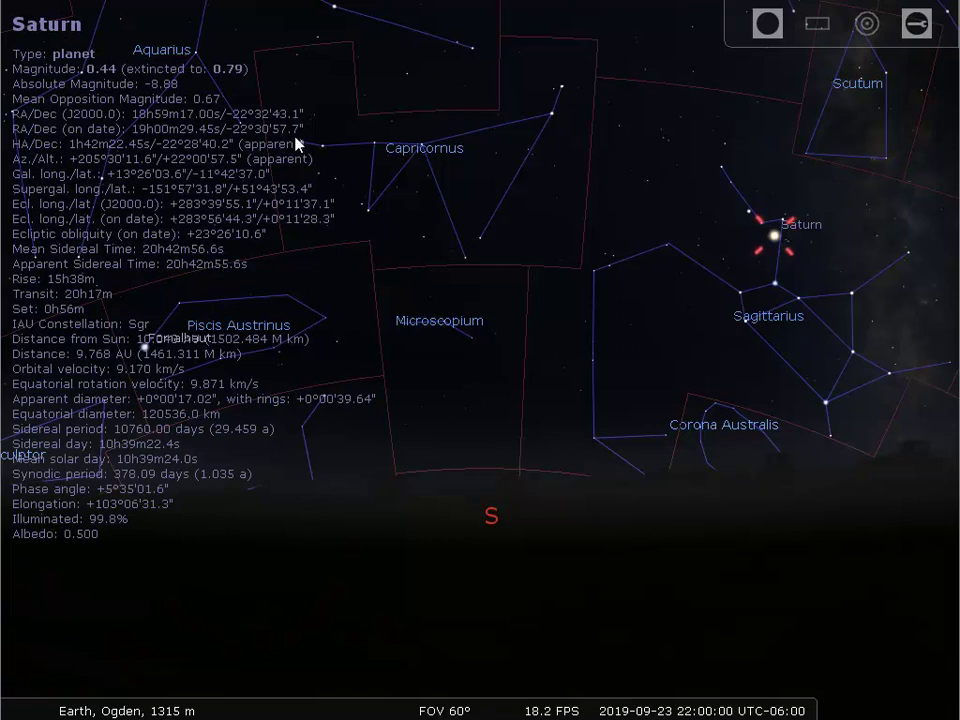
{"action": "right_click", "coordinate": [302, 86]}
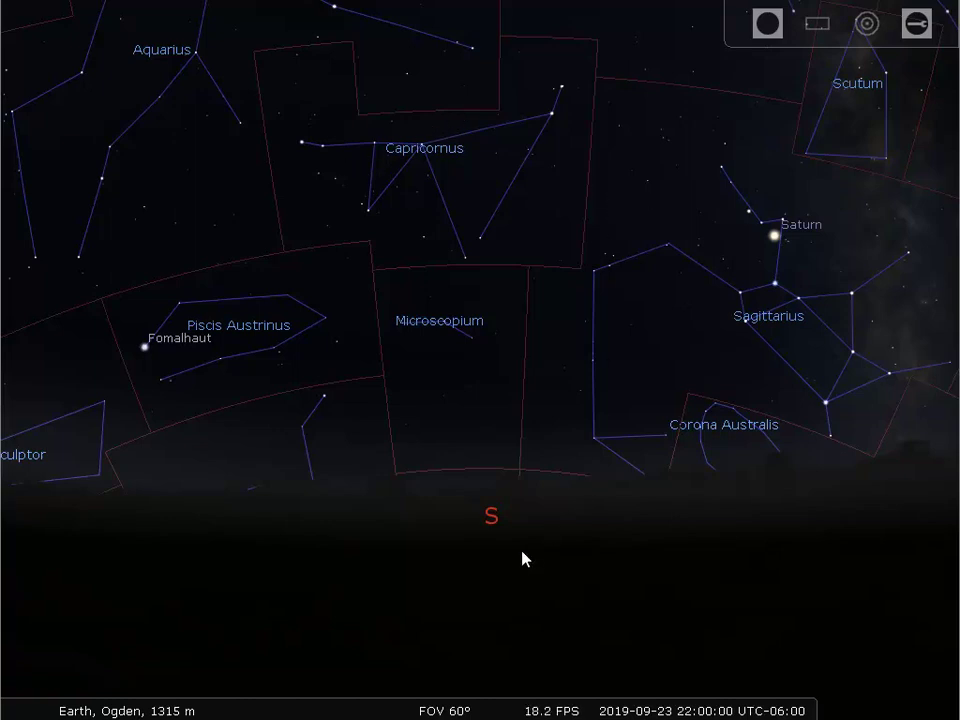
Step: Hide the constellation boundaries, labels and lines
{"action": "mouse_move", "coordinate": [165, 700]}
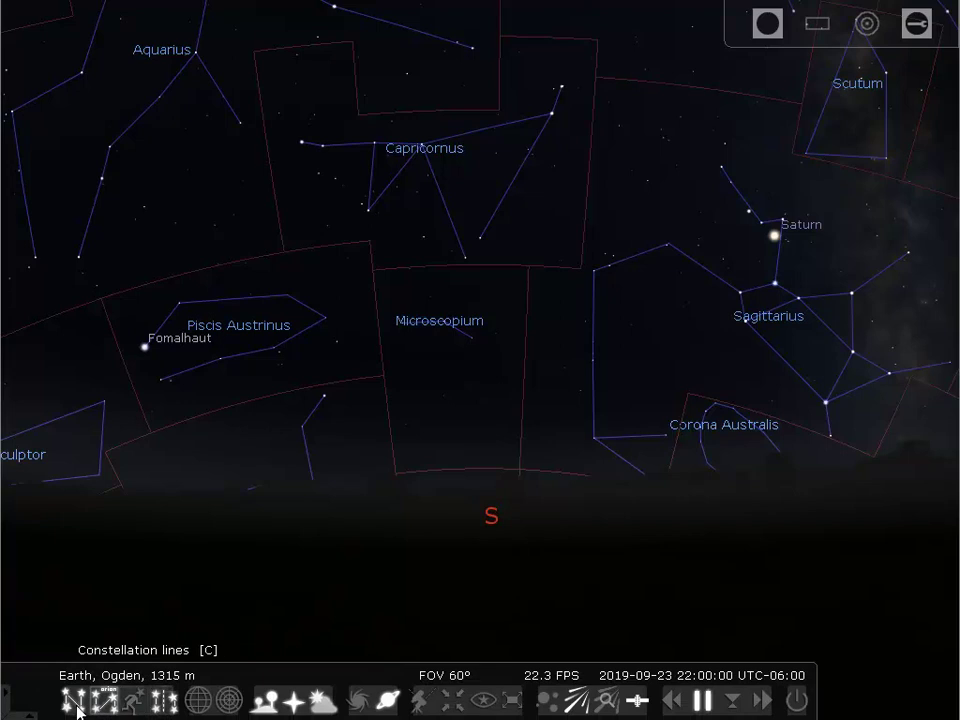
{"action": "left_click", "coordinate": [166, 702]}
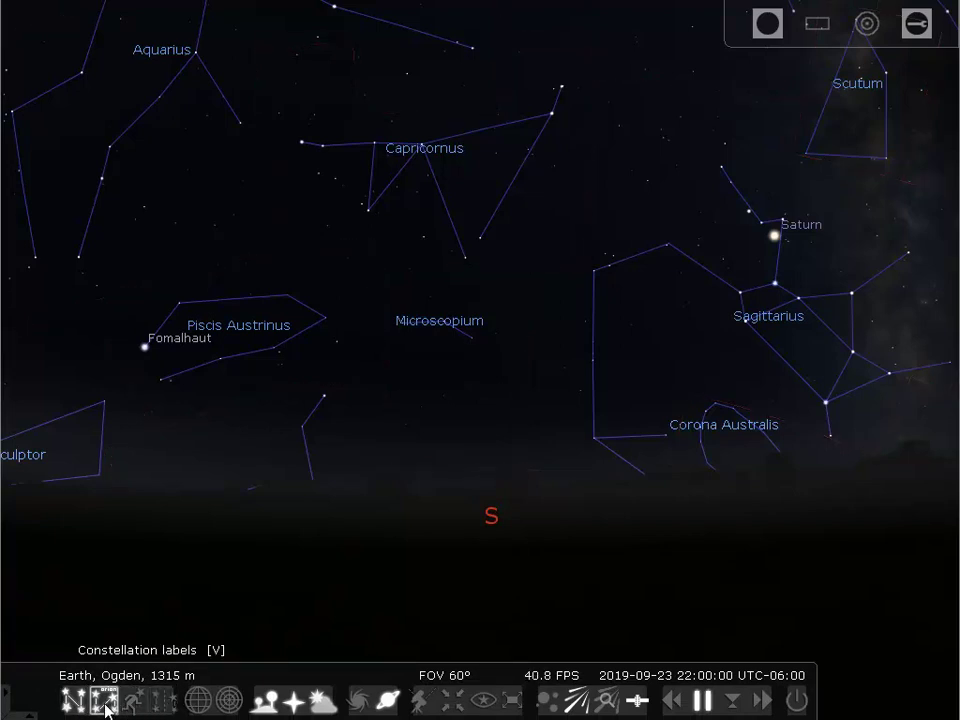
{"action": "left_click", "coordinate": [105, 705]}
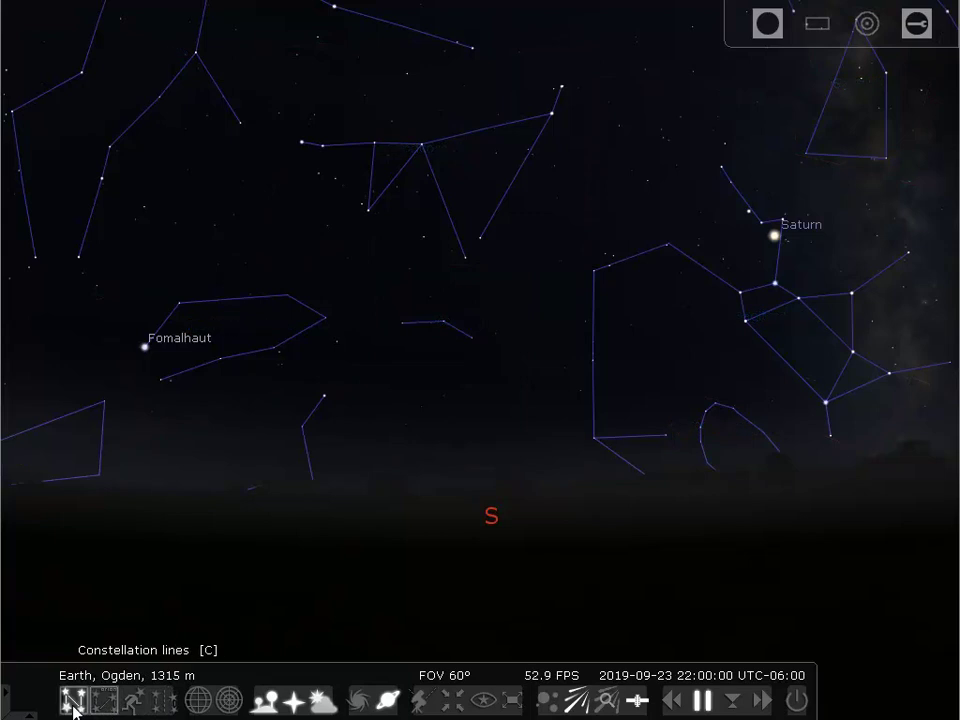
{"action": "left_click", "coordinate": [73, 703]}
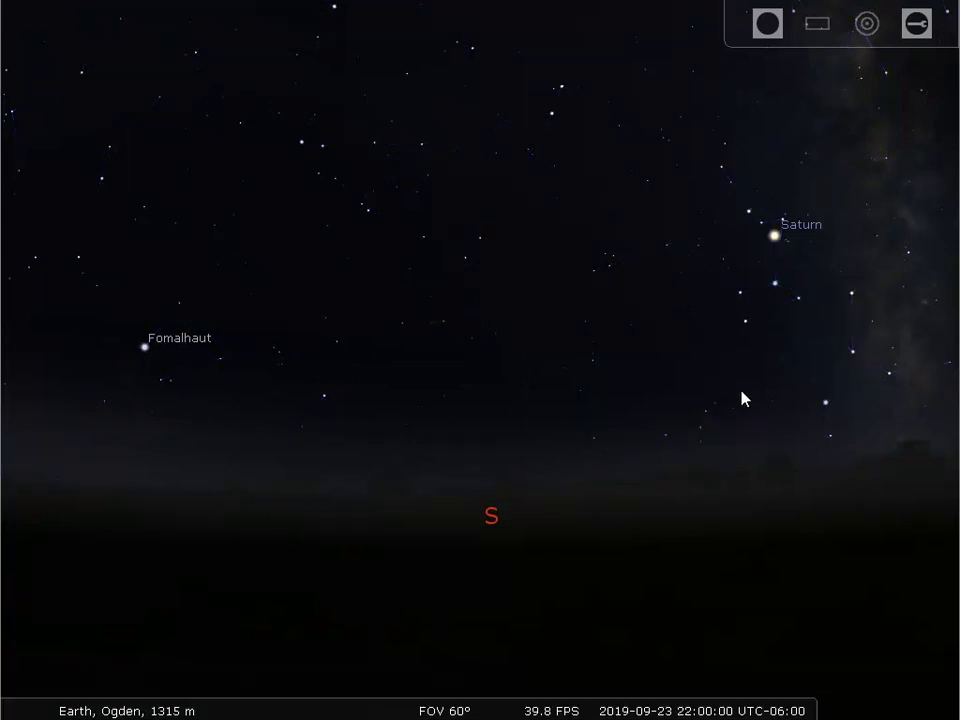
Step: Select Jupiter in the southwestern sky and center the view on it
{"action": "mouse_move", "coordinate": [763, 401]}
{"action": "left_mouse_down"}
{"action": "mouse_move", "coordinate": [360, 406]}
{"action": "mouse_move", "coordinate": [332, 386]}
{"action": "left_mouse_up"}
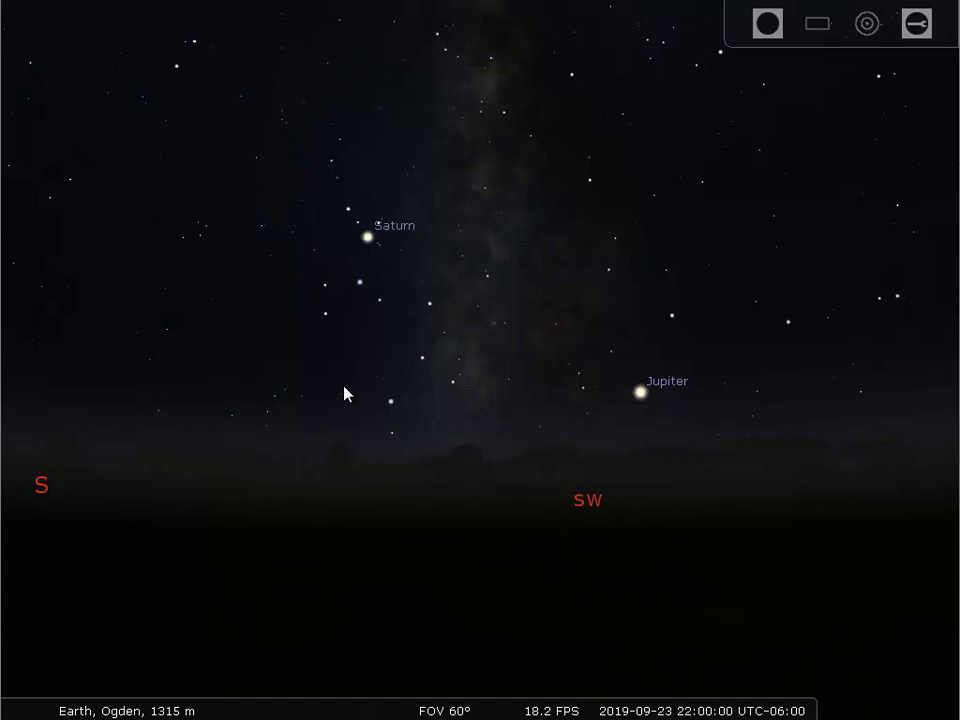
{"action": "left_click", "coordinate": [643, 397]}
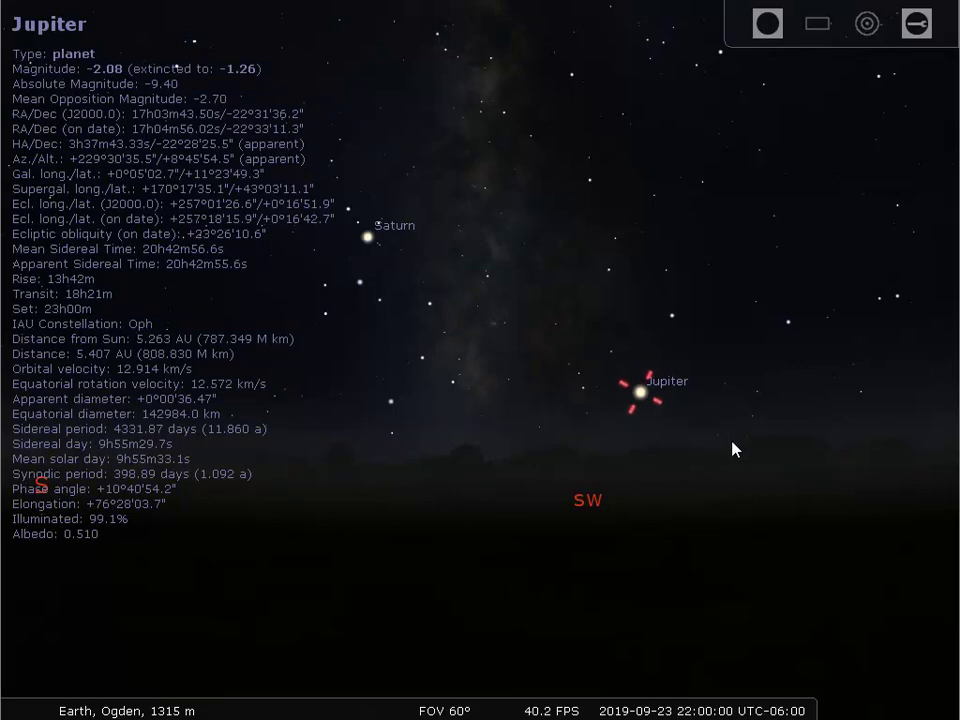
{"action": "mouse_move", "coordinate": [447, 708]}
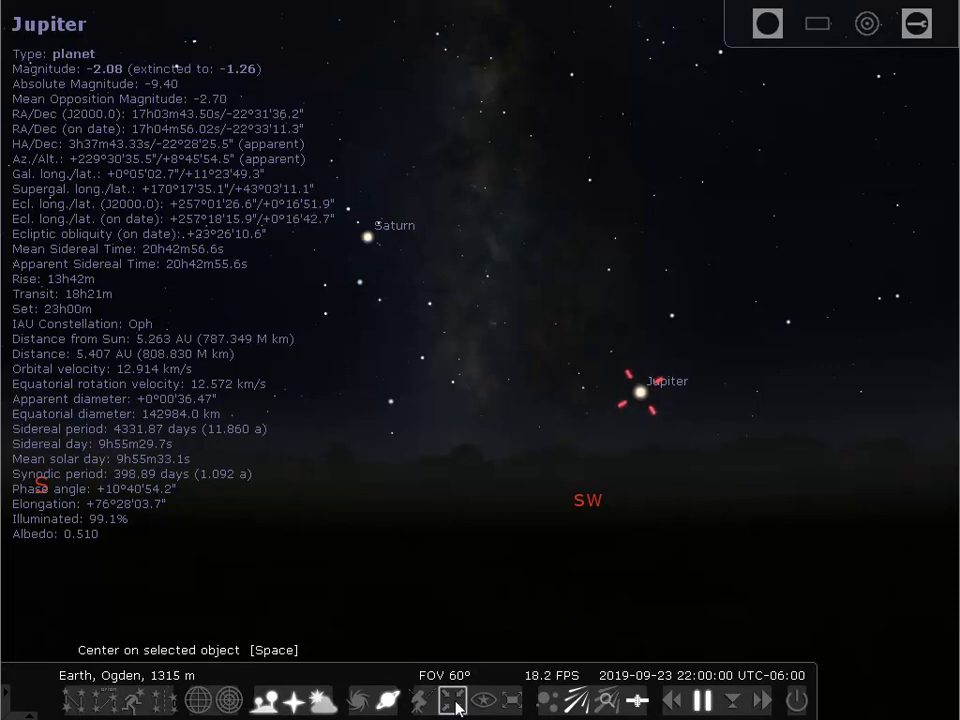
{"action": "left_click", "coordinate": [455, 707]}
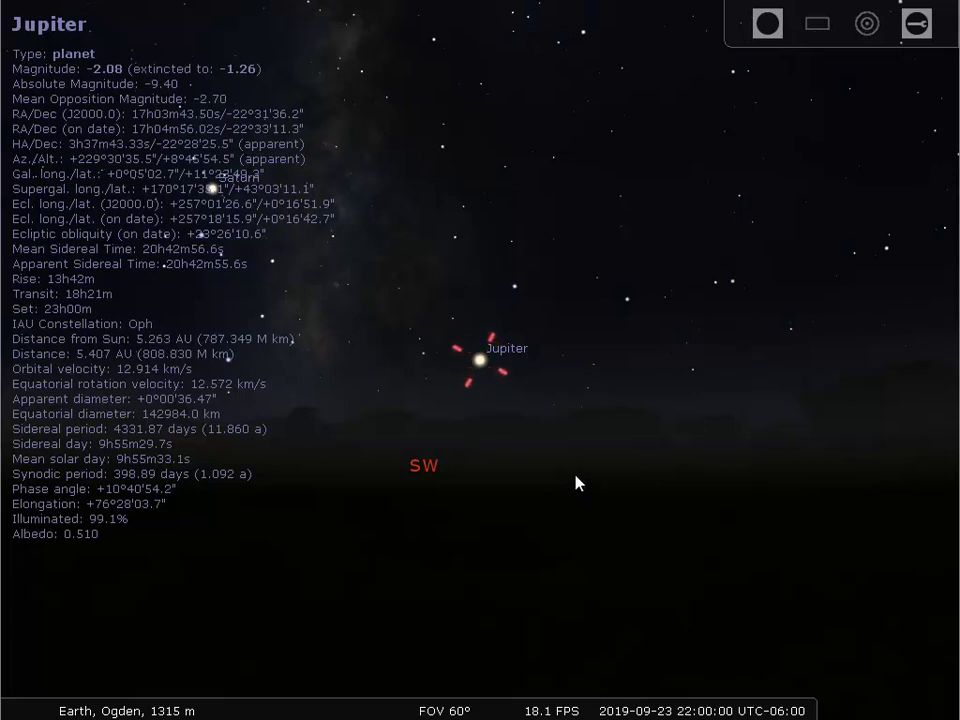
Step: Magnify Jupiter and its moons to a field of view of 0.176°, clearing the planet's selection along the way
{"action": "scroll", "coordinate": [575, 483], "scroll_direction": "up", "scroll_amount": 5}
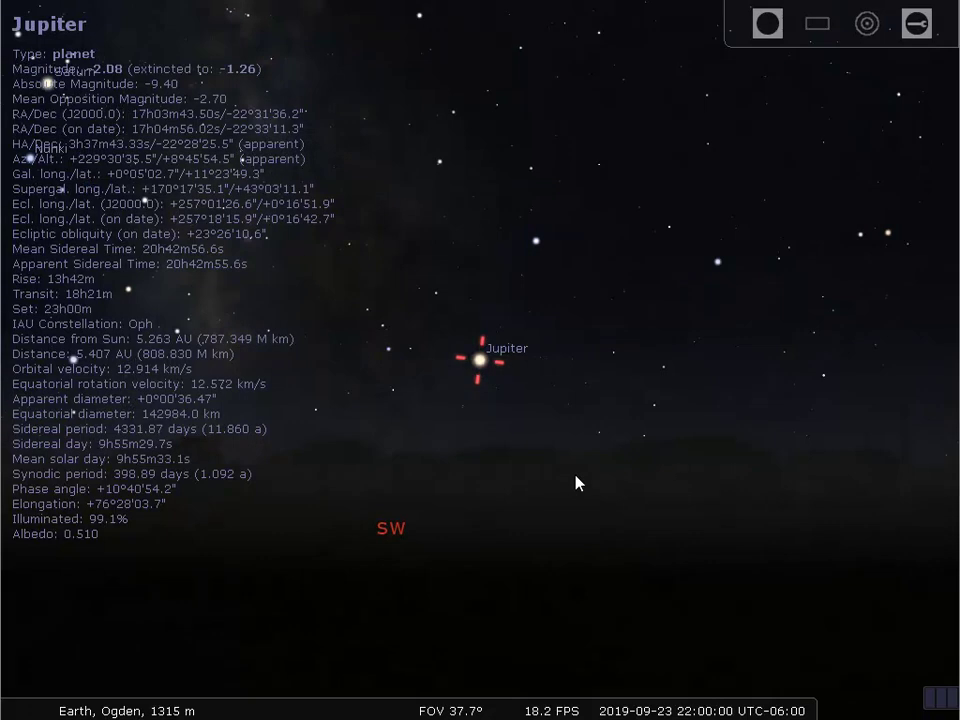
{"action": "scroll", "coordinate": [575, 484], "scroll_direction": "up", "scroll_amount": 2}
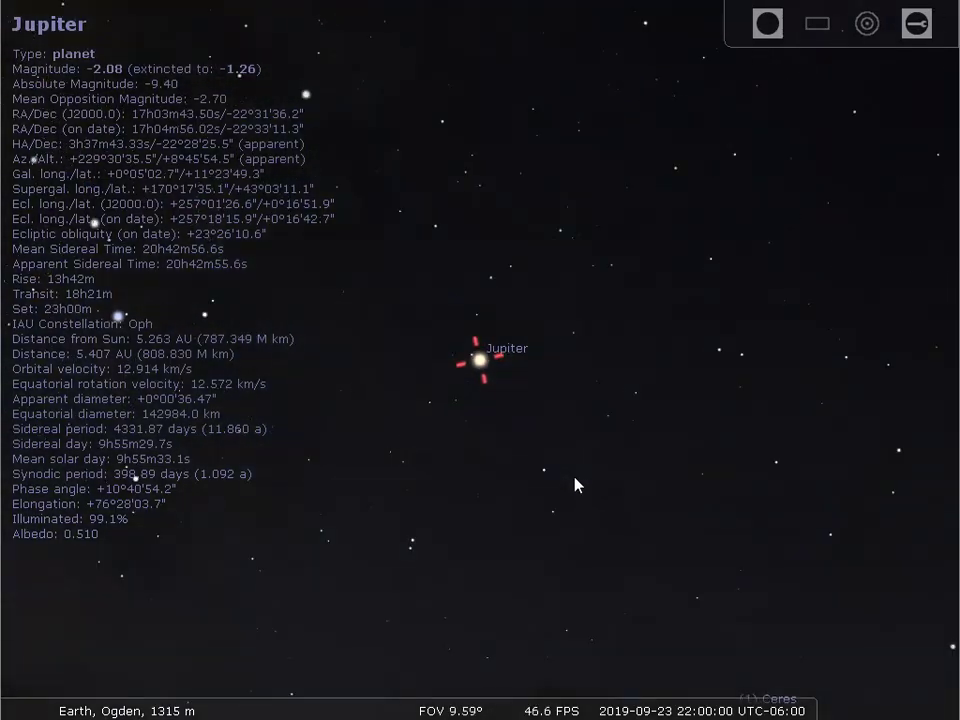
{"action": "scroll", "coordinate": [575, 490], "scroll_direction": "up", "scroll_amount": 2}
{"action": "scroll", "coordinate": [575, 495], "scroll_direction": "up", "scroll_amount": 3}
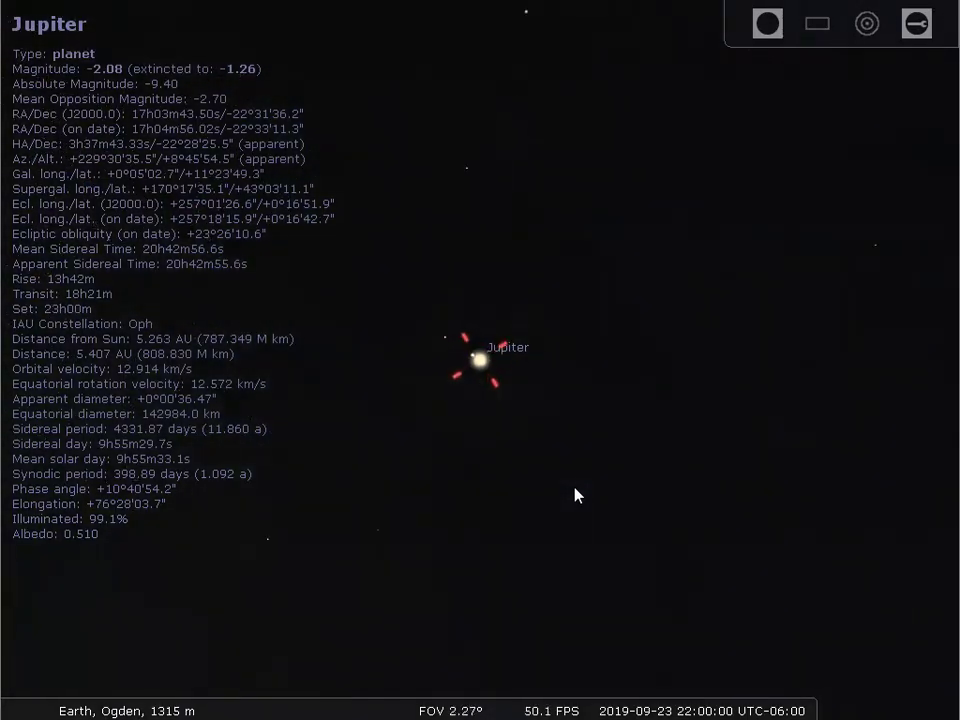
{"action": "scroll", "coordinate": [575, 496], "scroll_direction": "up", "scroll_amount": 2}
{"action": "scroll", "coordinate": [575, 508], "scroll_direction": "up", "scroll_amount": 2}
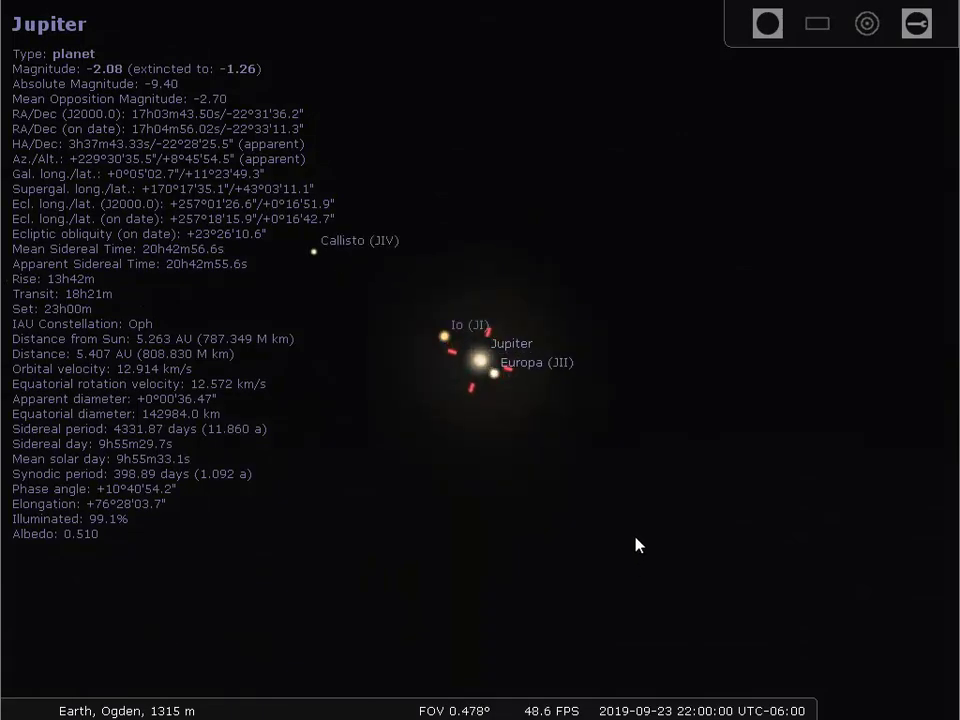
{"action": "scroll", "coordinate": [636, 544], "scroll_direction": "up", "scroll_amount": 1}
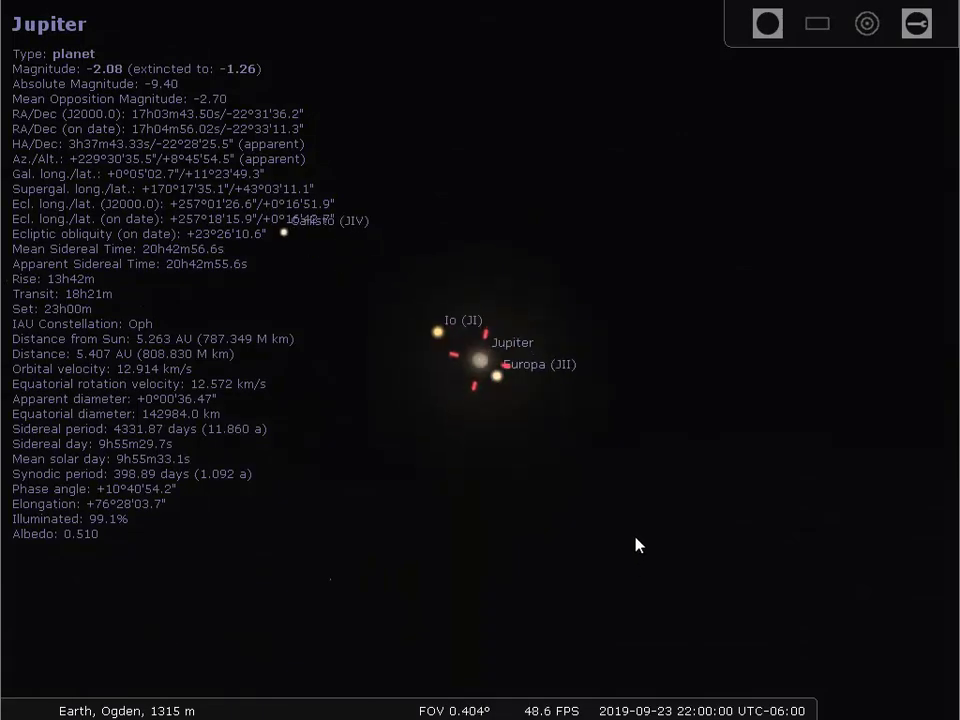
{"action": "right_click", "coordinate": [360, 75]}
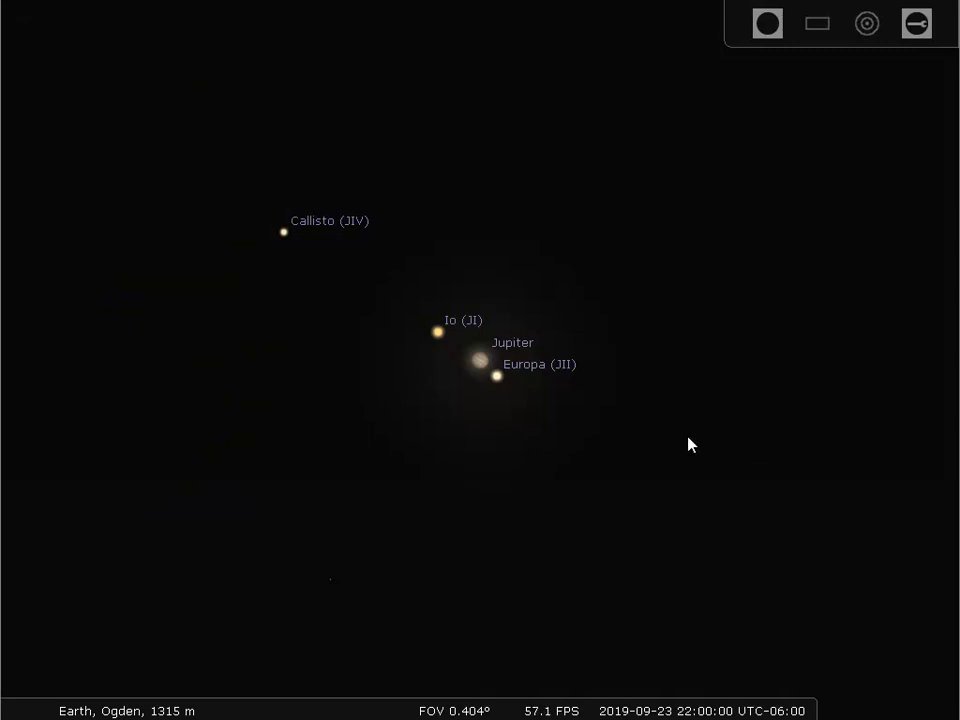
{"action": "scroll", "coordinate": [643, 459], "scroll_direction": "up", "scroll_amount": 3}
{"action": "scroll", "coordinate": [646, 527], "scroll_direction": "up", "scroll_amount": 1}
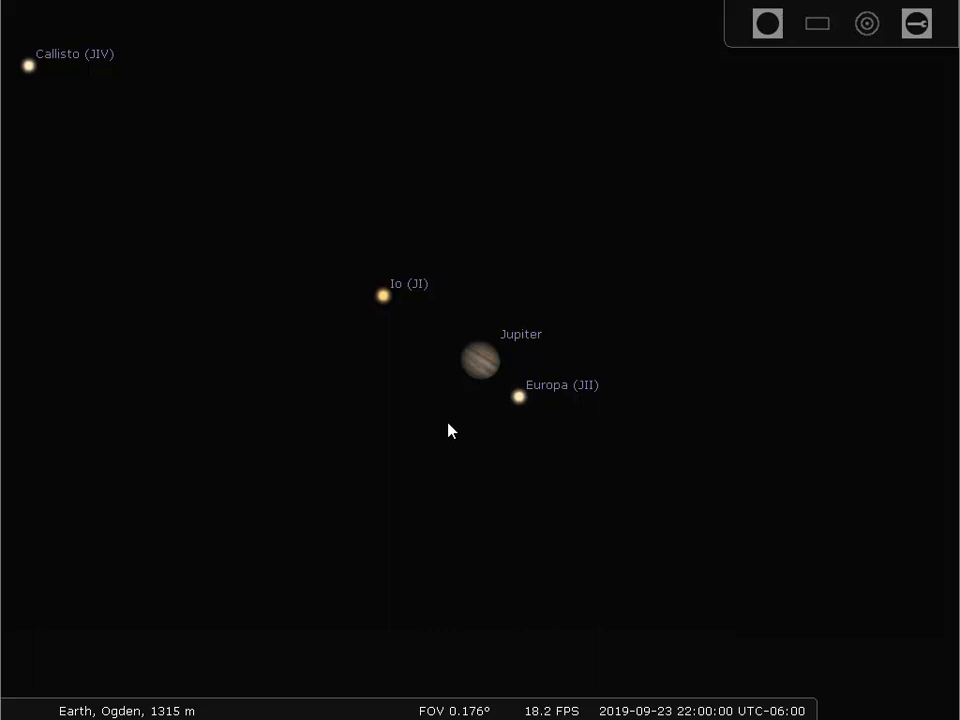
Step: Widen the view from Jupiter back to a 60° field of view and turn it toward the southern horizon
{"action": "scroll", "coordinate": [448, 430], "scroll_direction": "down", "scroll_amount": 5}
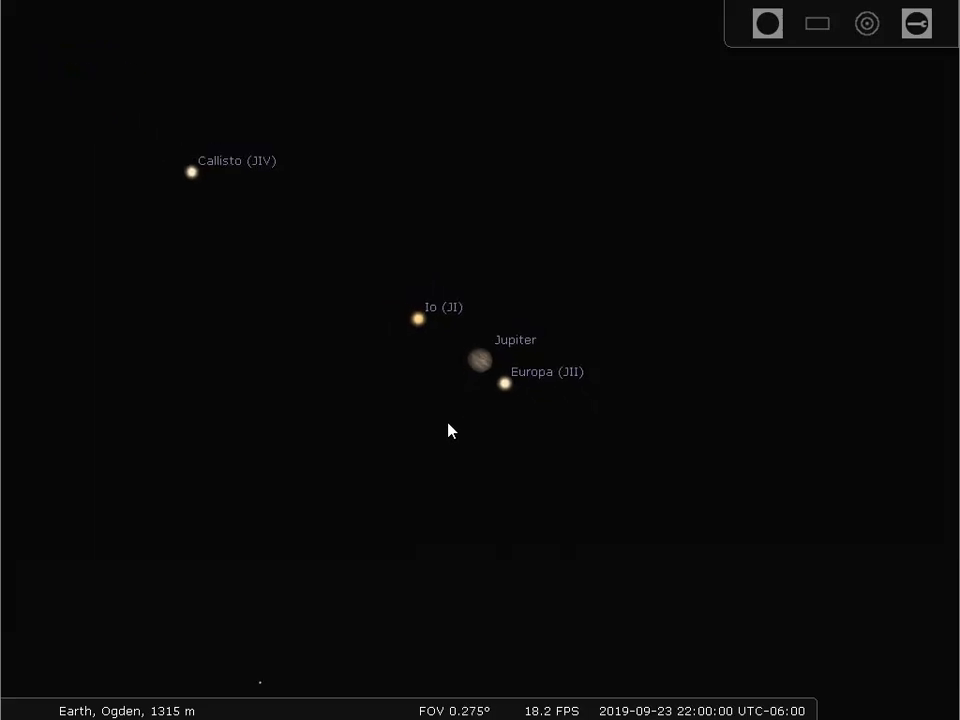
{"action": "scroll", "coordinate": [448, 431], "scroll_direction": "down", "scroll_amount": 4}
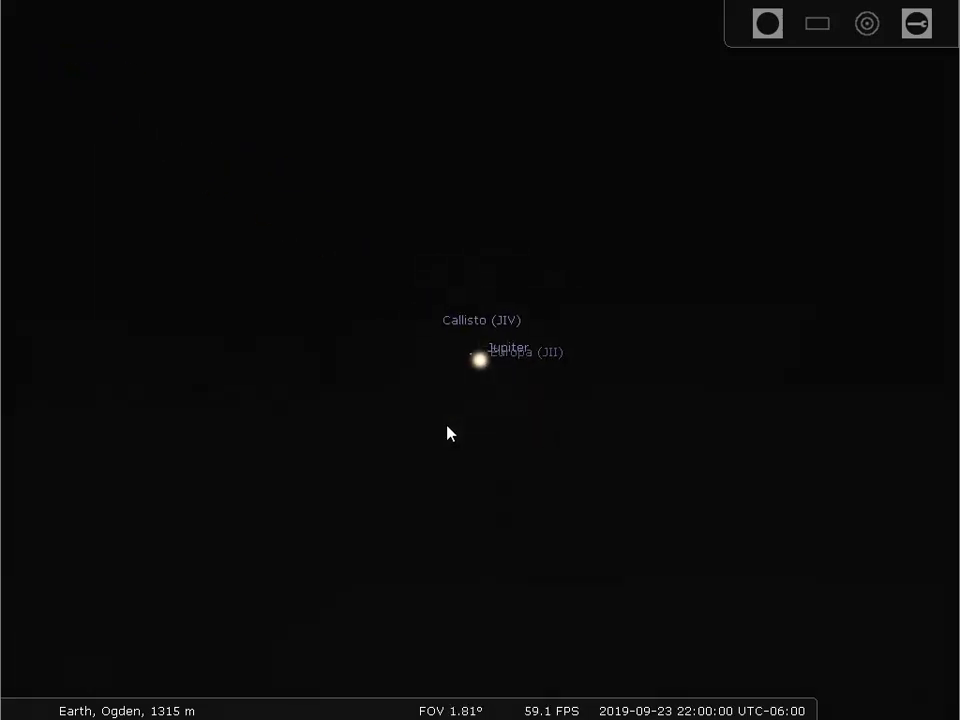
{"action": "scroll", "coordinate": [446, 437], "scroll_direction": "down", "scroll_amount": 3}
{"action": "scroll", "coordinate": [445, 437], "scroll_direction": "down", "scroll_amount": 5}
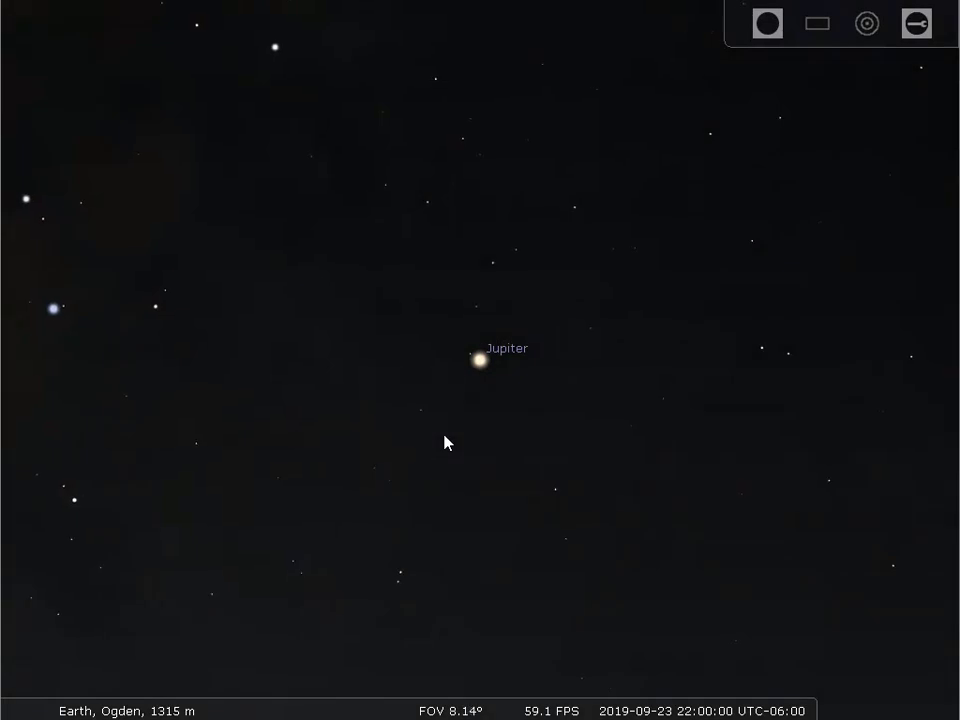
{"action": "scroll", "coordinate": [445, 443], "scroll_direction": "down", "scroll_amount": 4}
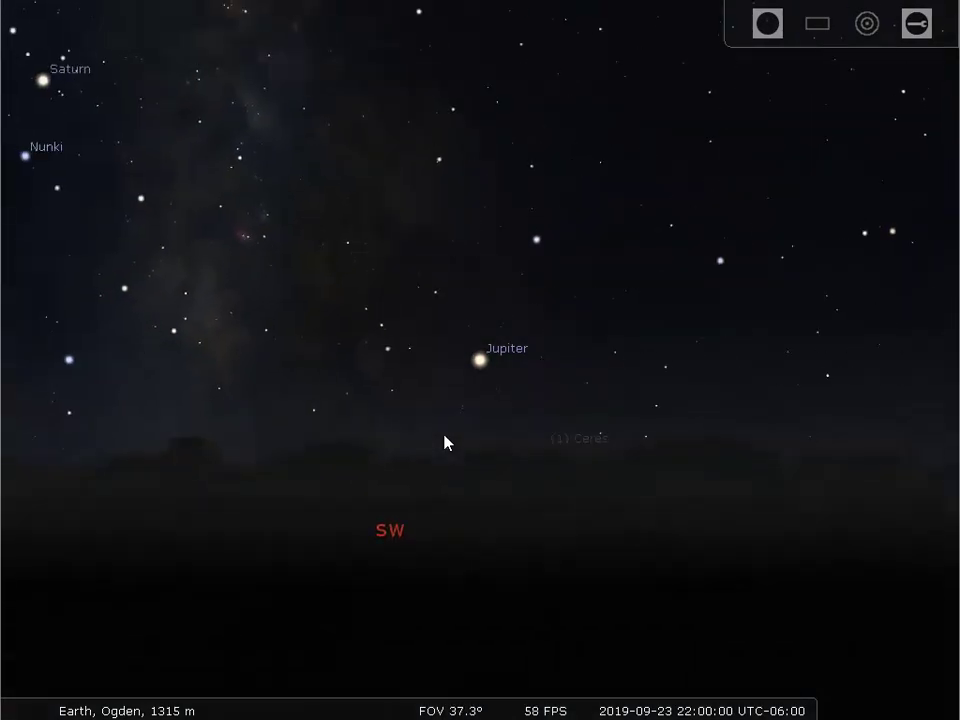
{"action": "scroll", "coordinate": [445, 443], "scroll_direction": "down", "scroll_amount": 1}
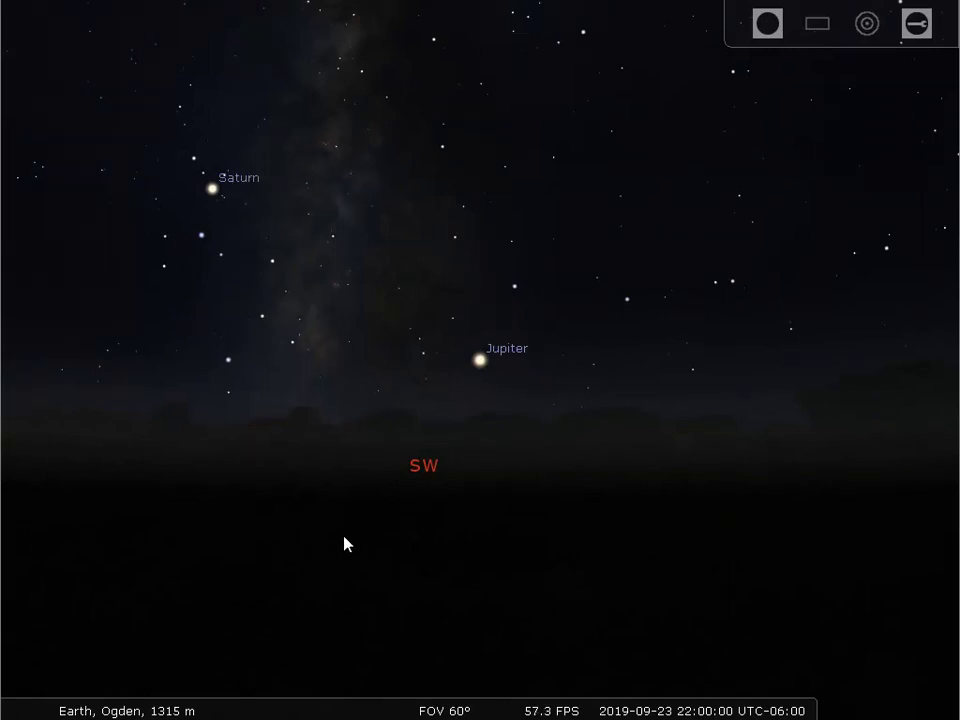
{"action": "mouse_move", "coordinate": [289, 546]}
{"action": "left_mouse_down"}
{"action": "mouse_move", "coordinate": [535, 598]}
{"action": "mouse_move", "coordinate": [755, 597]}
{"action": "left_mouse_up"}
{"action": "left_click_drag", "start_coordinate": [416, 605], "coordinate": [561, 624]}
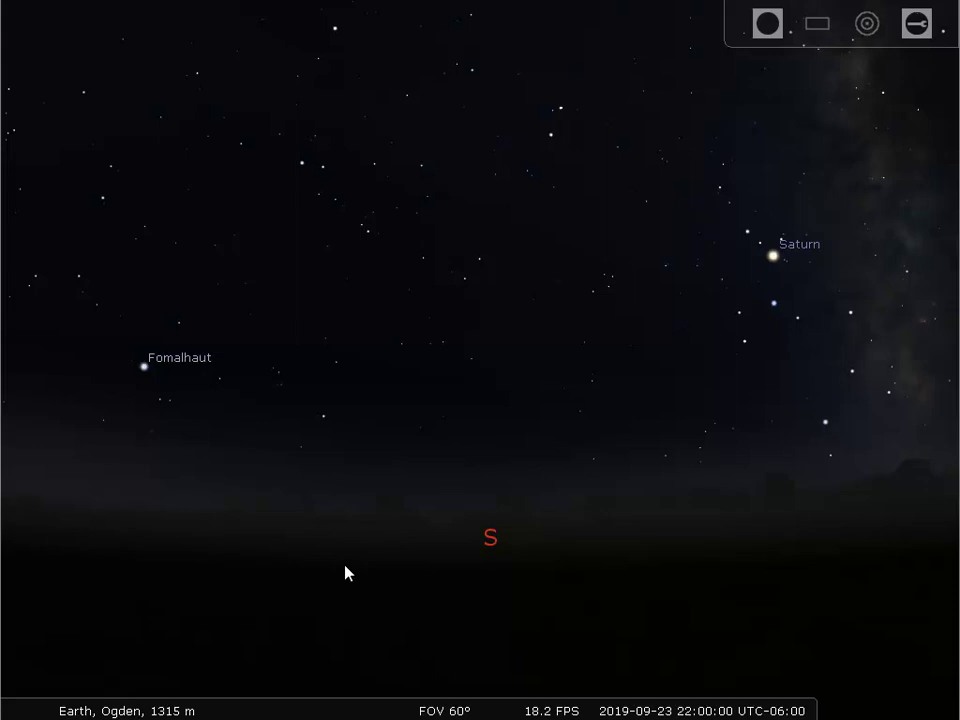
Step: Show the equatorial grid and examine it across the southern sky from the horizon up to Altair
{"action": "mouse_move", "coordinate": [143, 695]}
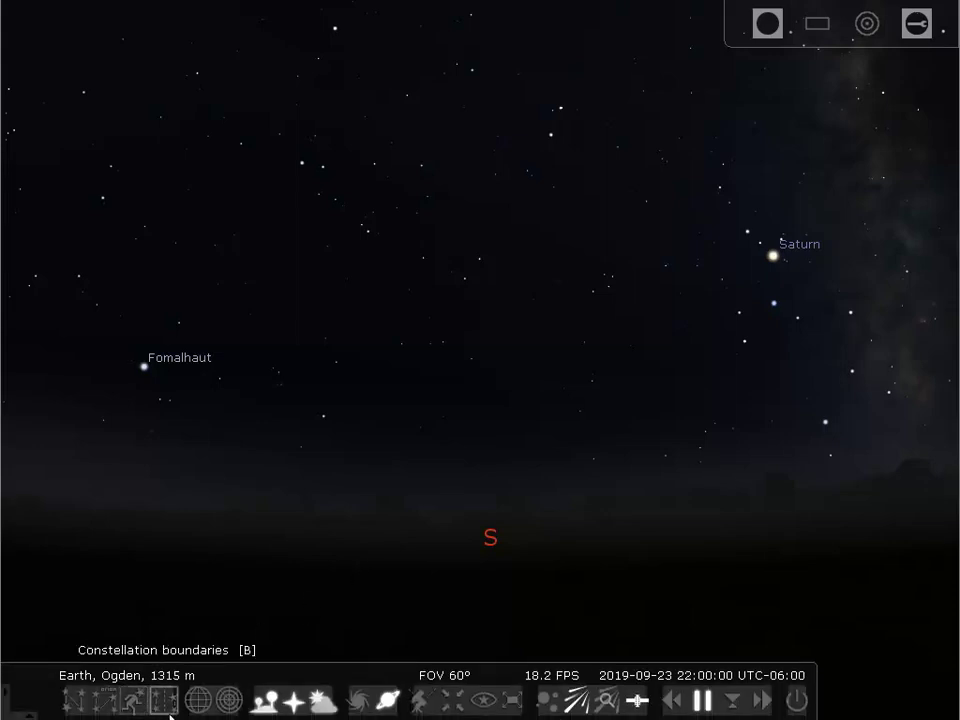
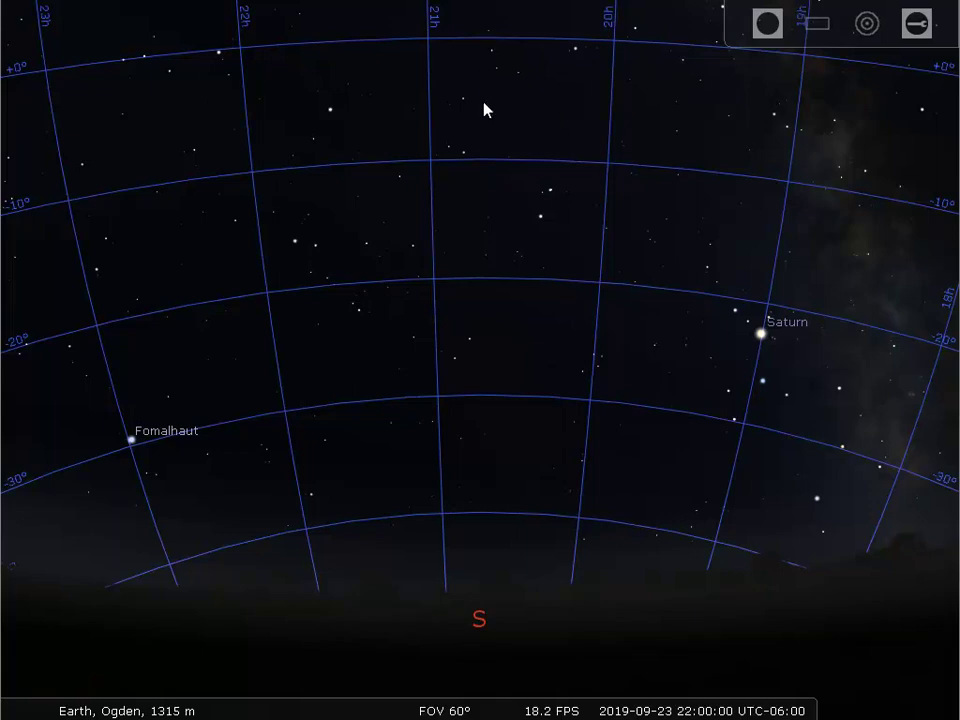
{"action": "left_click_drag", "start_coordinate": [486, 116], "coordinate": [465, 257]}
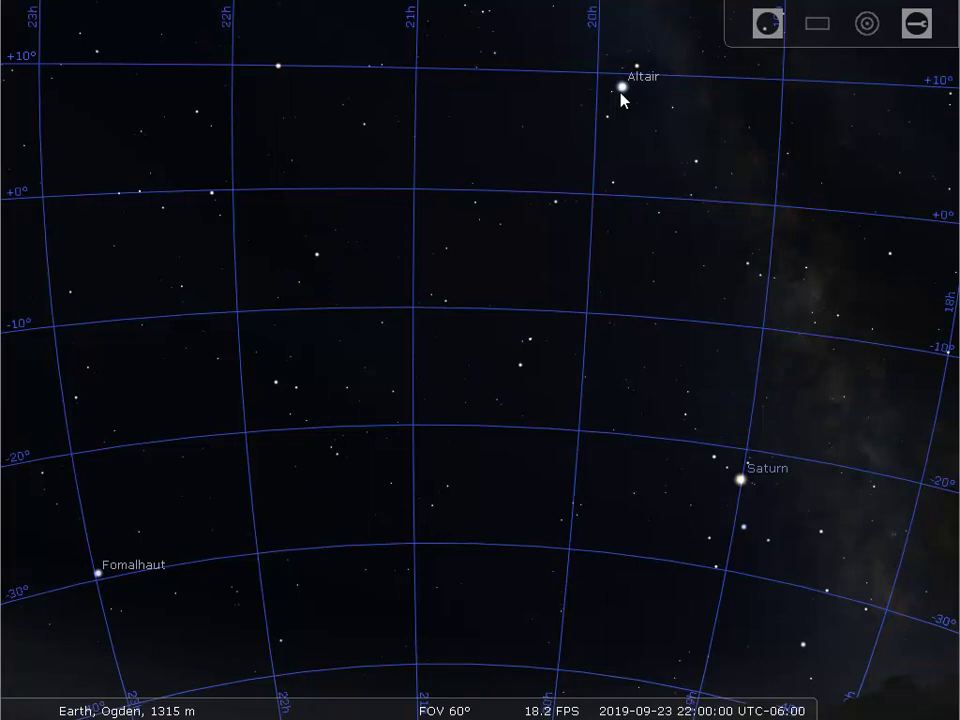
{"action": "left_click_drag", "start_coordinate": [486, 465], "coordinate": [516, 259]}
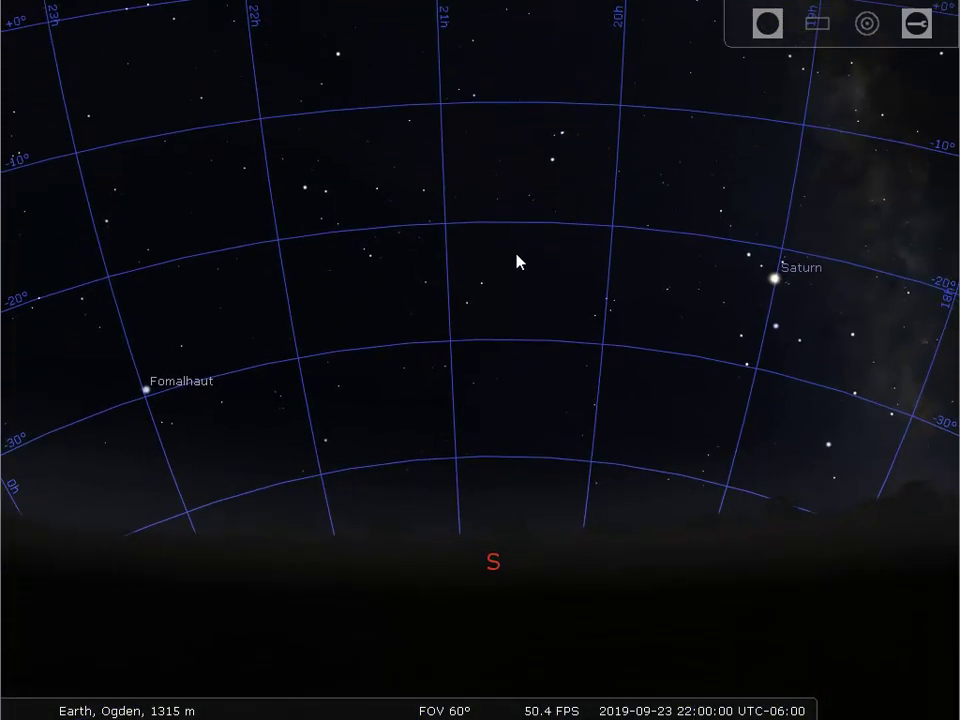
{"action": "left_click_drag", "start_coordinate": [572, 222], "coordinate": [572, 272]}
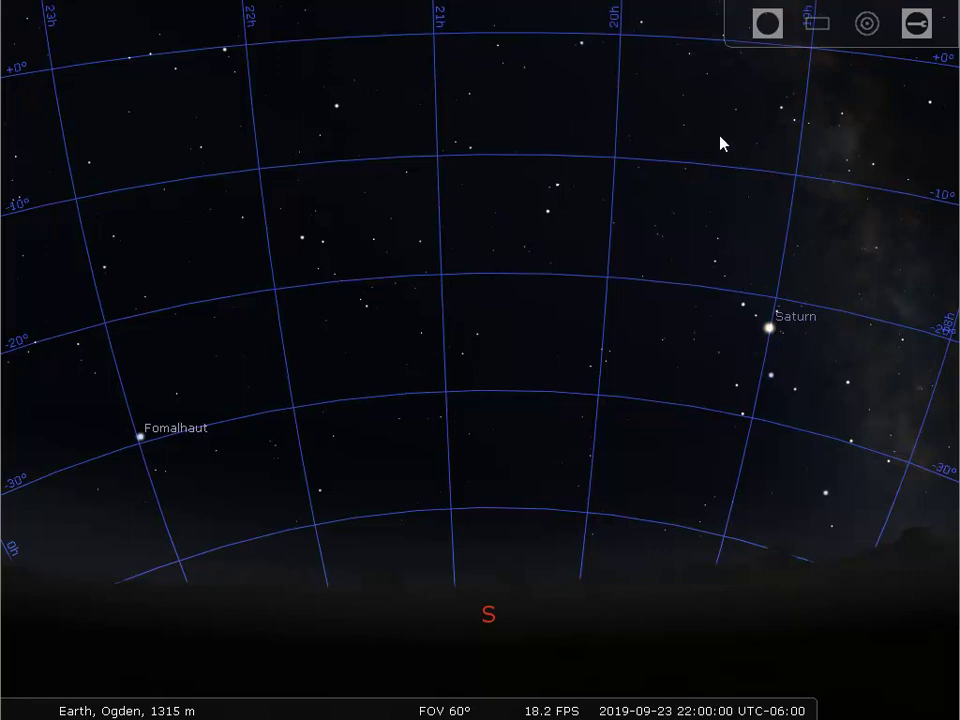
{"action": "left_click_drag", "start_coordinate": [714, 139], "coordinate": [716, 165]}
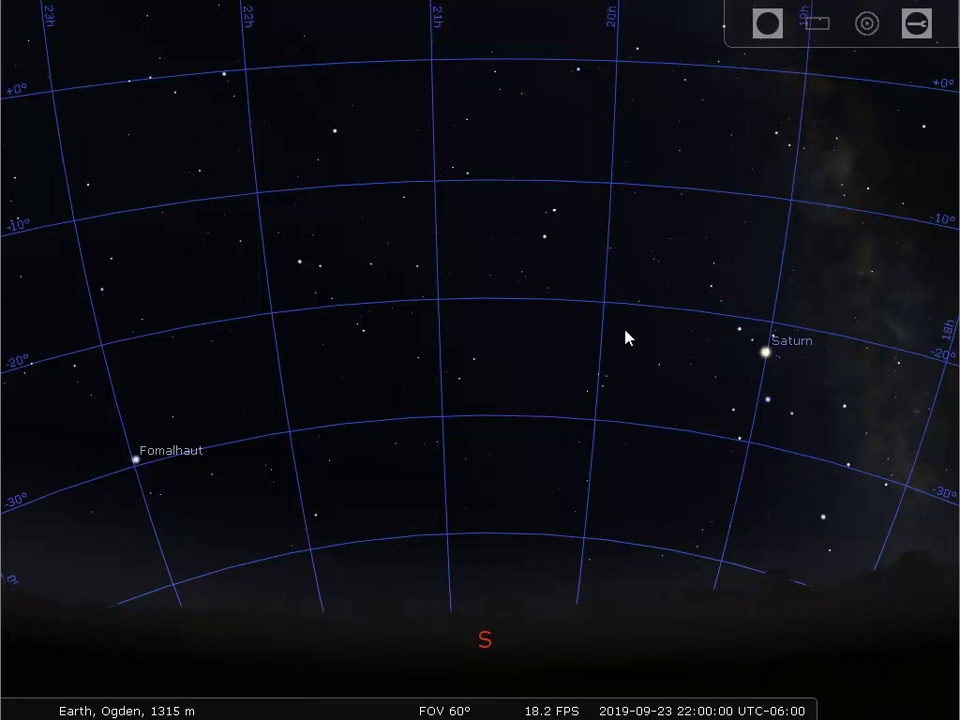
Step: Hide the equatorial grid and turn on the Equator (J2000) line instead
{"action": "mouse_move", "coordinate": [10, 710]}
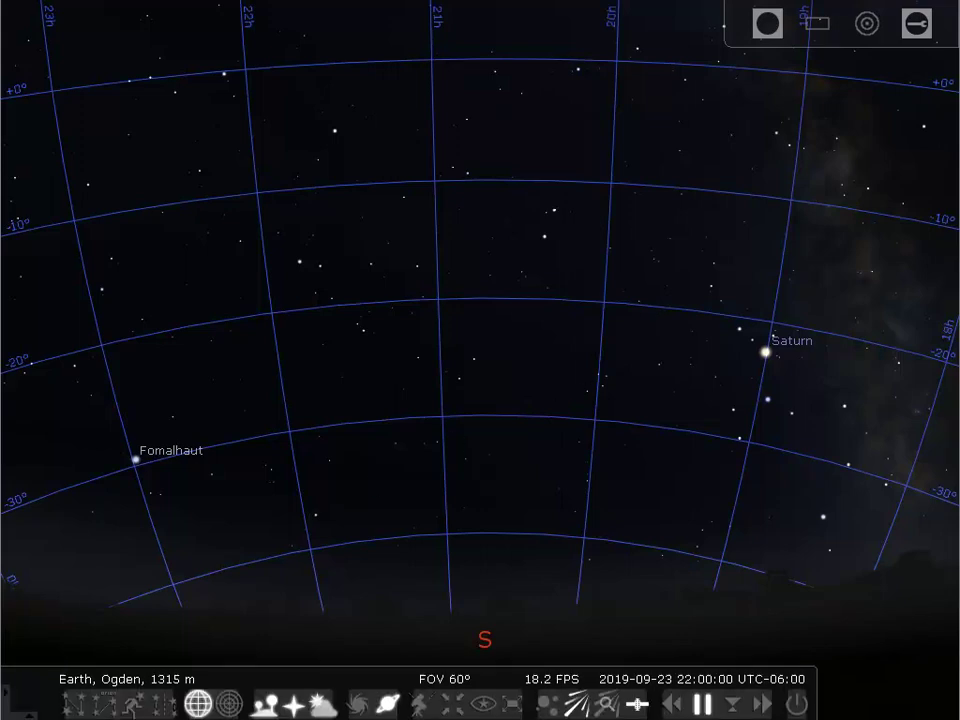
{"action": "left_click", "coordinate": [200, 703]}
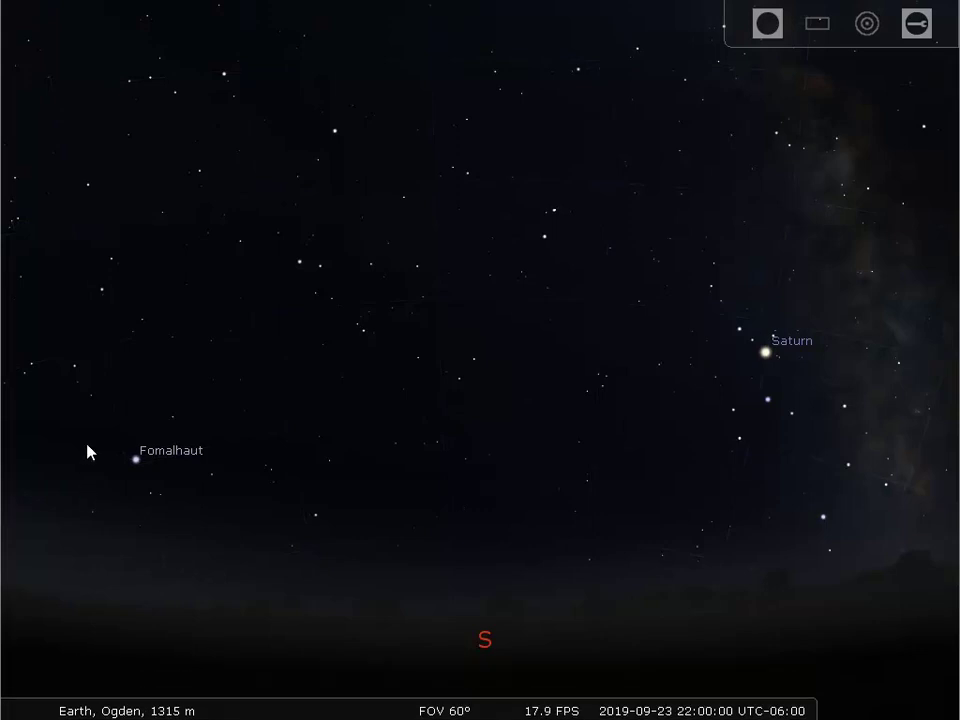
{"action": "mouse_move", "coordinate": [5, 440]}
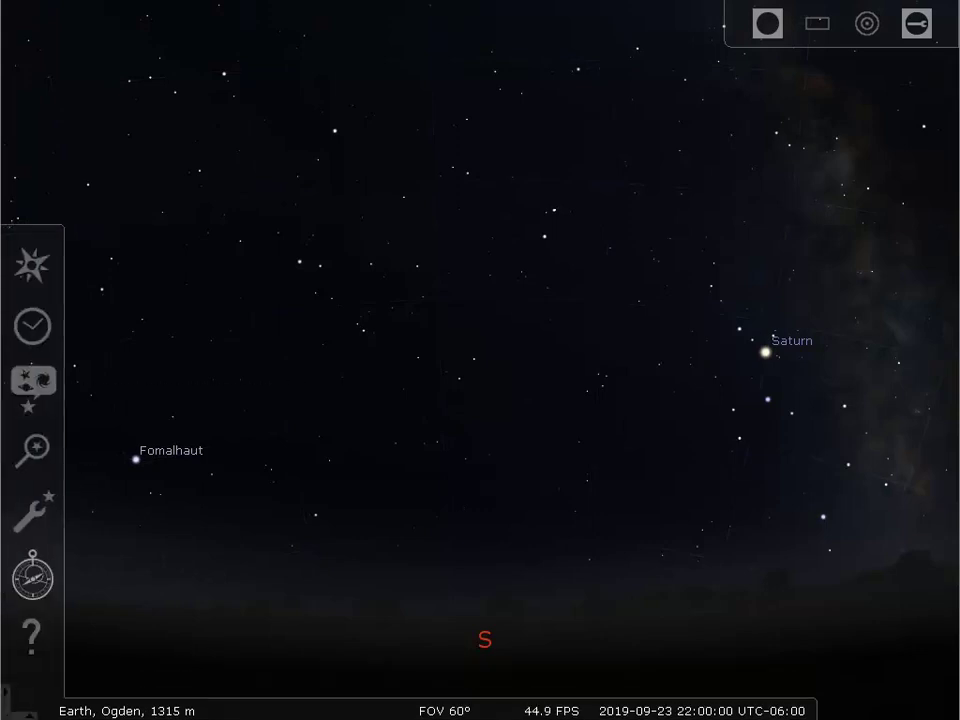
{"action": "left_click", "coordinate": [31, 392]}
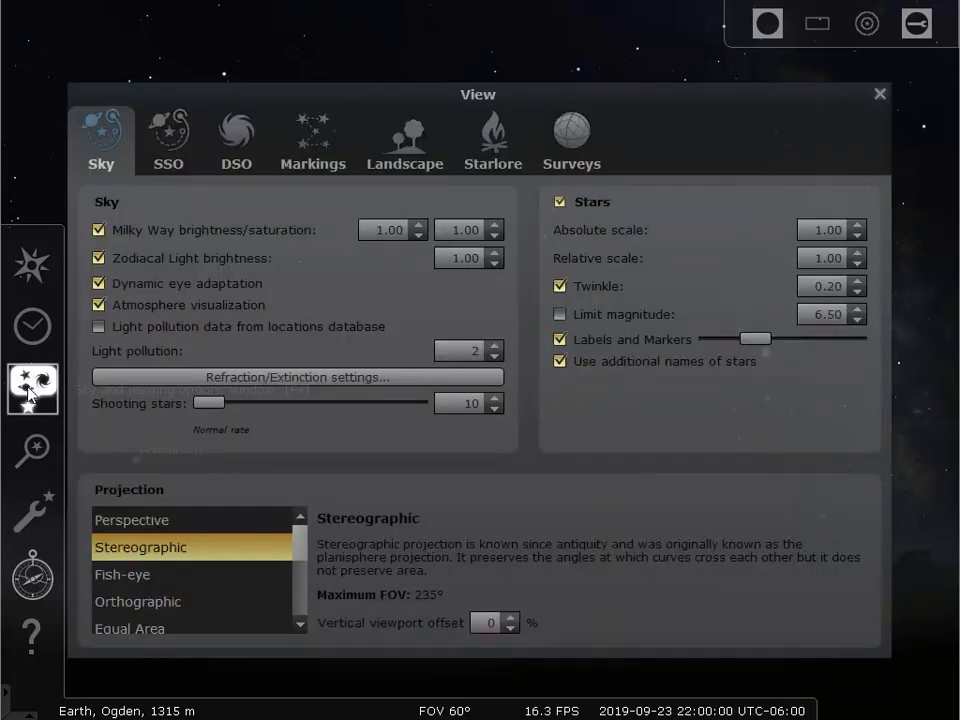
{"action": "left_click", "coordinate": [414, 156]}
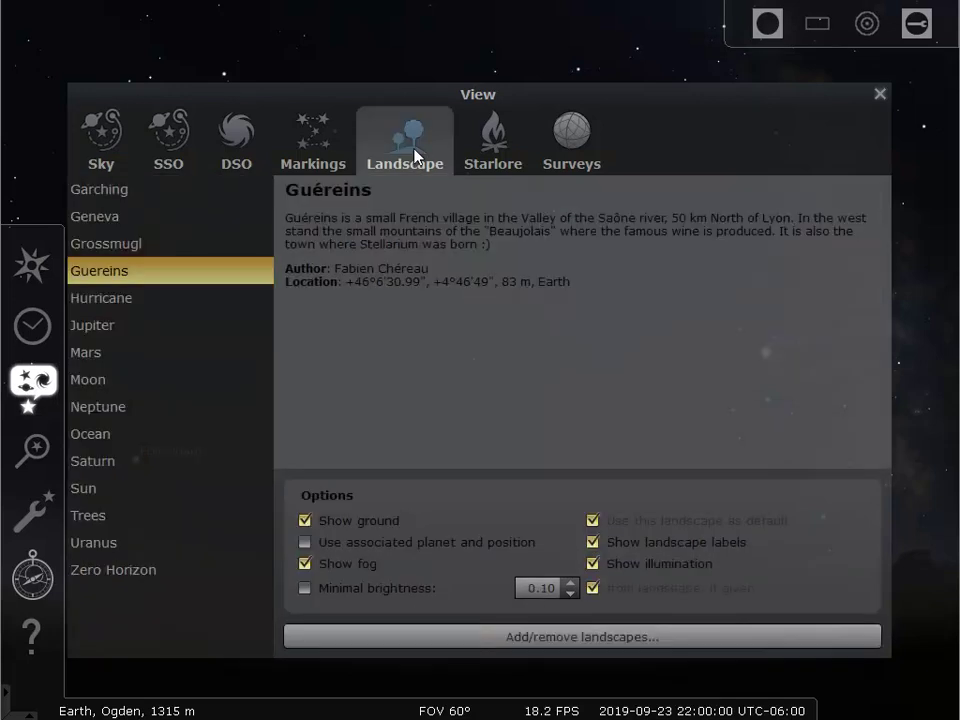
{"action": "left_click", "coordinate": [309, 160]}
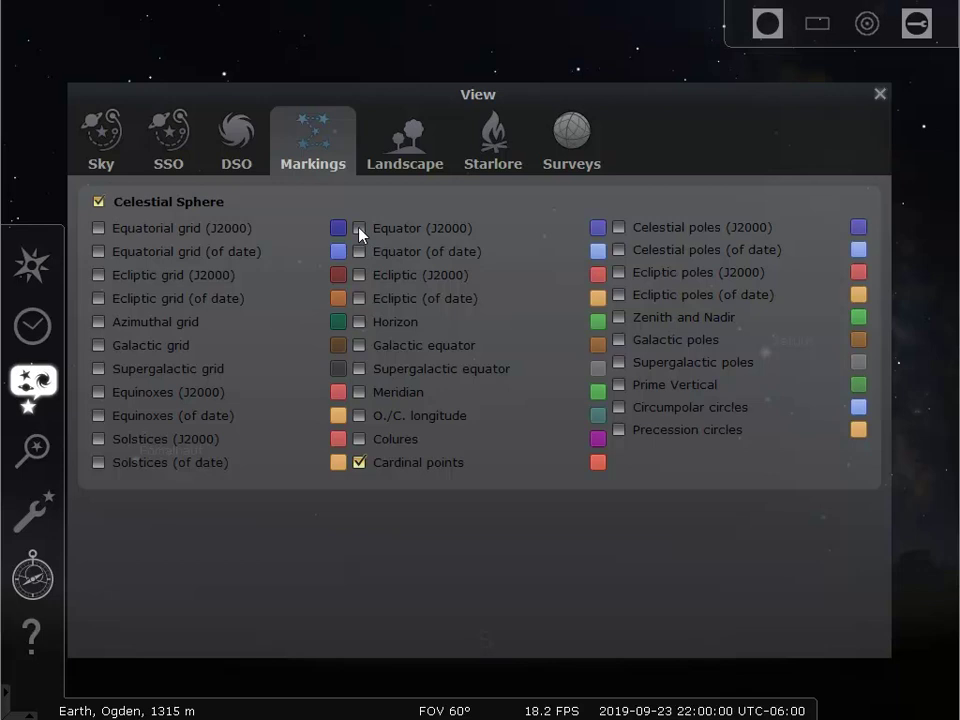
{"action": "left_click", "coordinate": [879, 95]}
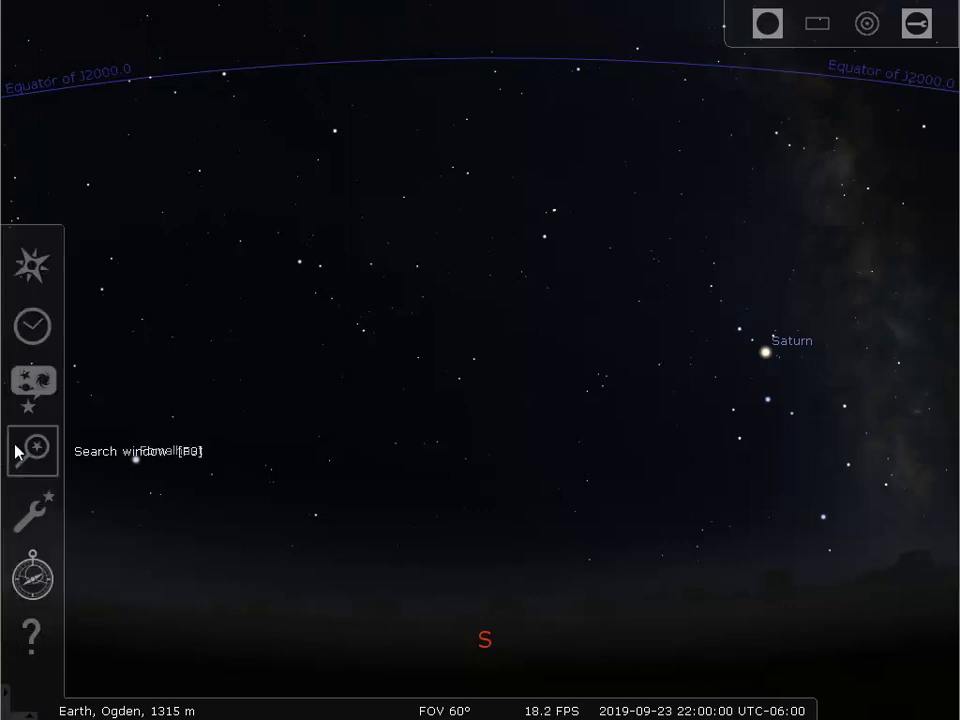
Step: Turn on the Ecliptic (J2000) line and follow it past Saturn and Jupiter in the southwest, returning to the southern view
{"action": "left_click", "coordinate": [26, 395]}
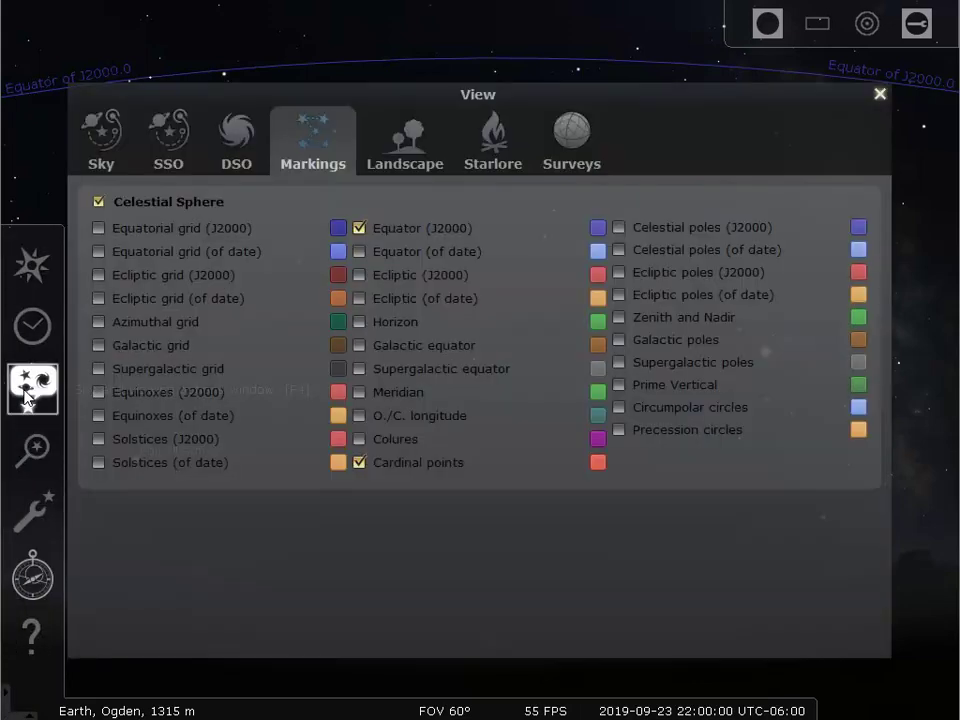
{"action": "left_click", "coordinate": [357, 277]}
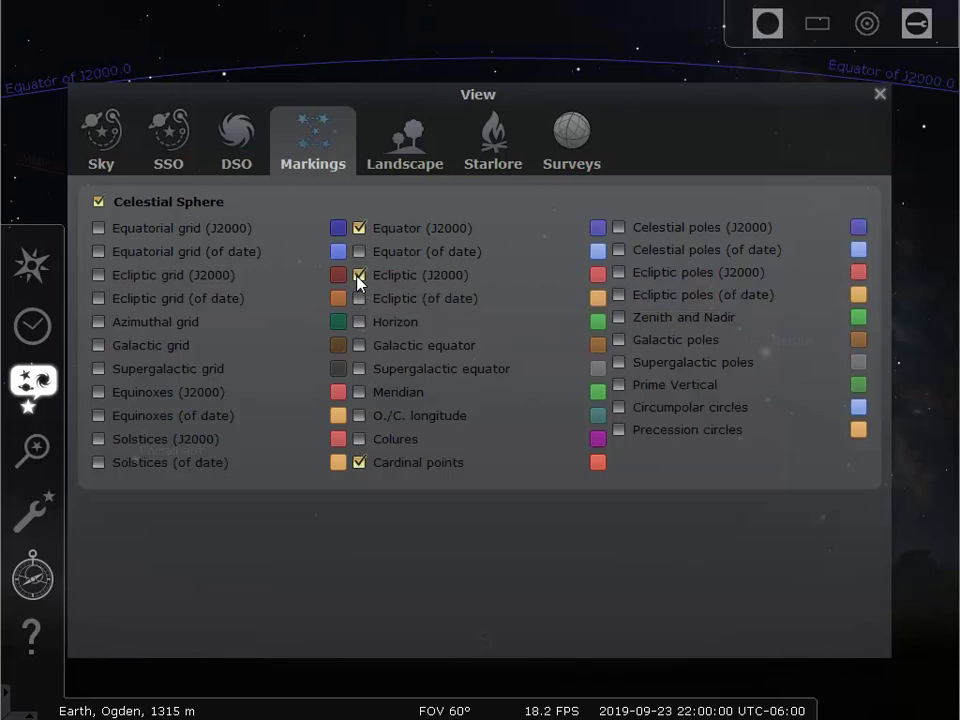
{"action": "left_click", "coordinate": [880, 94]}
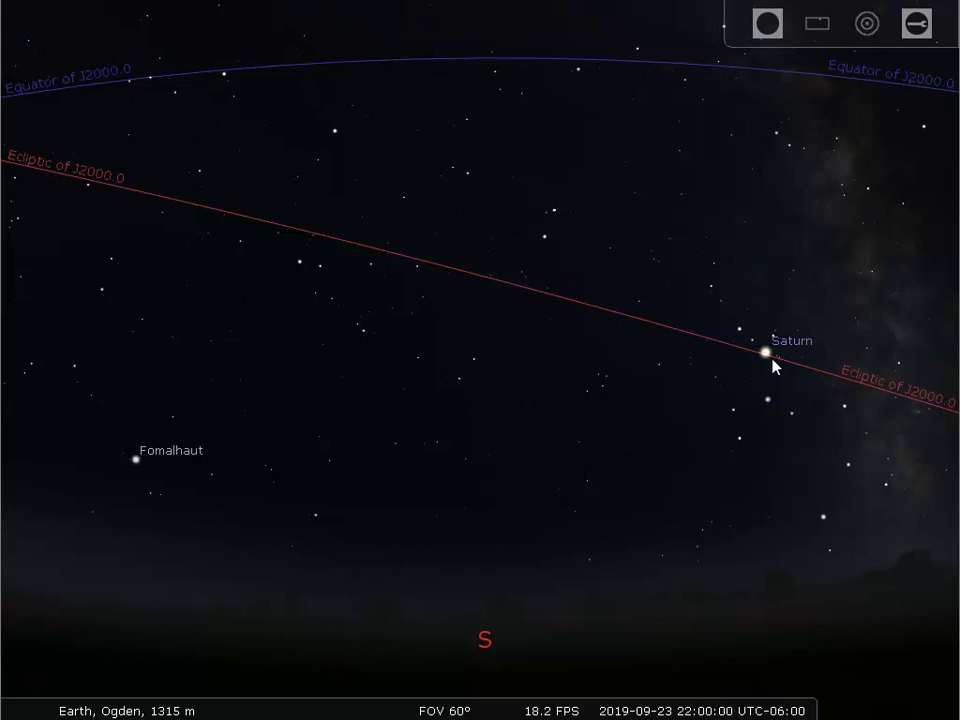
{"action": "mouse_move", "coordinate": [826, 530]}
{"action": "left_mouse_down"}
{"action": "mouse_move", "coordinate": [823, 517]}
{"action": "mouse_move", "coordinate": [322, 506]}
{"action": "left_mouse_up"}
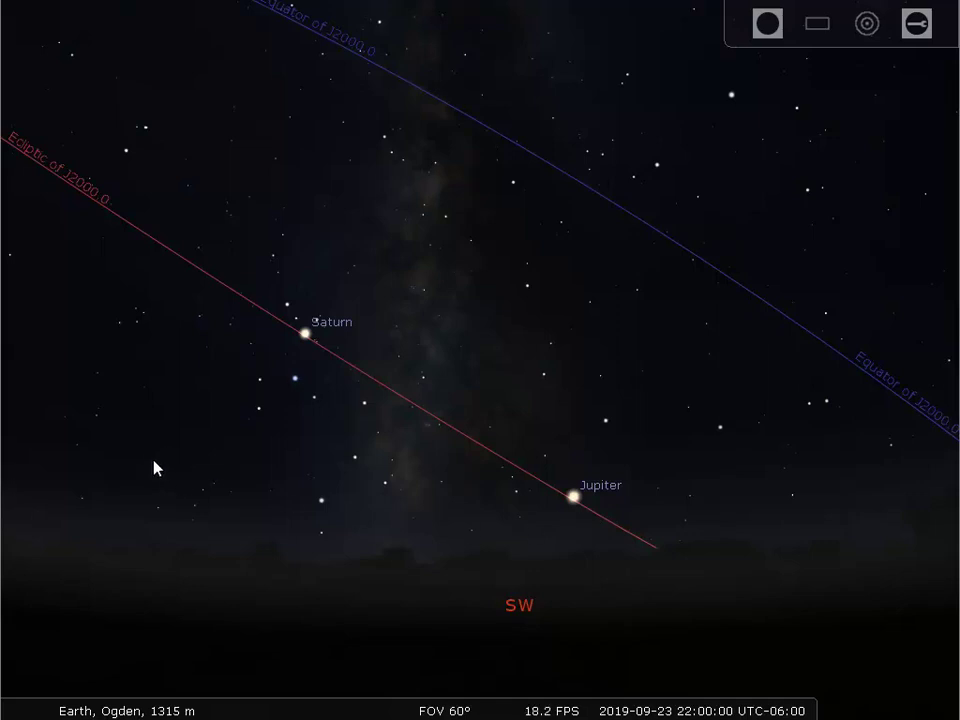
{"action": "left_click_drag", "start_coordinate": [136, 456], "coordinate": [486, 467]}
{"action": "left_click_drag", "start_coordinate": [308, 466], "coordinate": [424, 497]}
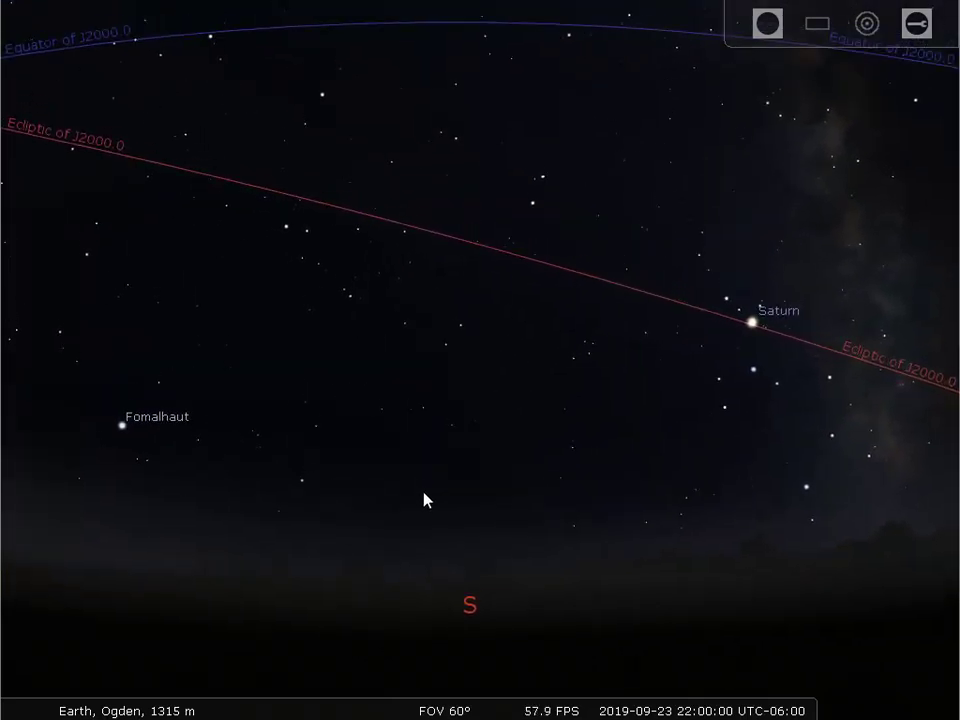
Step: Turn off the Equator (J2000) and Ecliptic (J2000) lines
{"action": "mouse_move", "coordinate": [8, 328]}
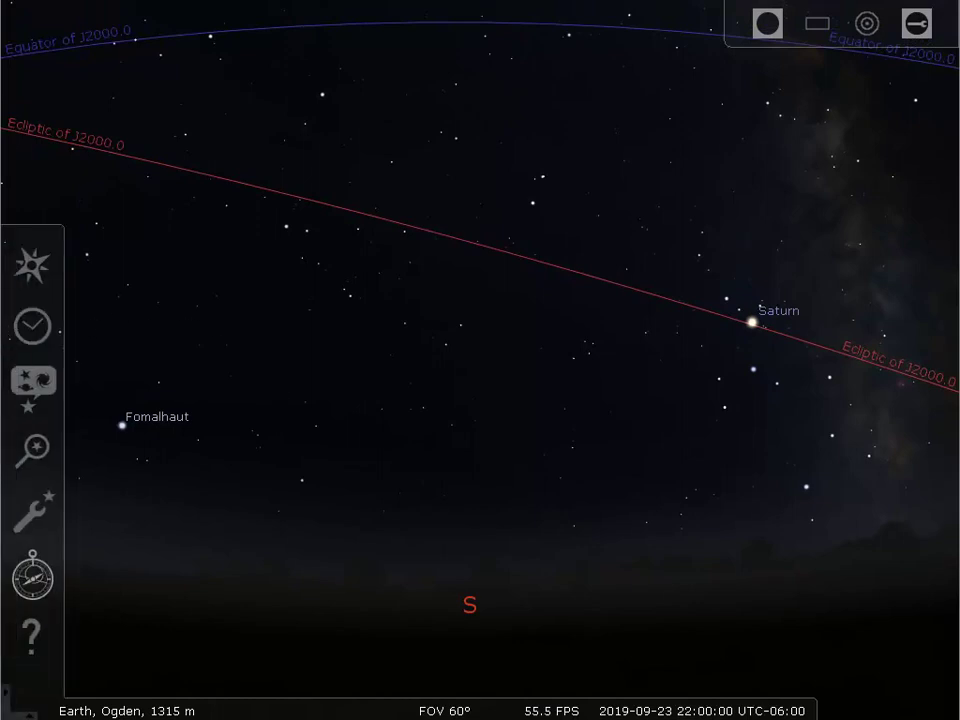
{"action": "left_click", "coordinate": [27, 392]}
{"action": "left_click", "coordinate": [360, 229]}
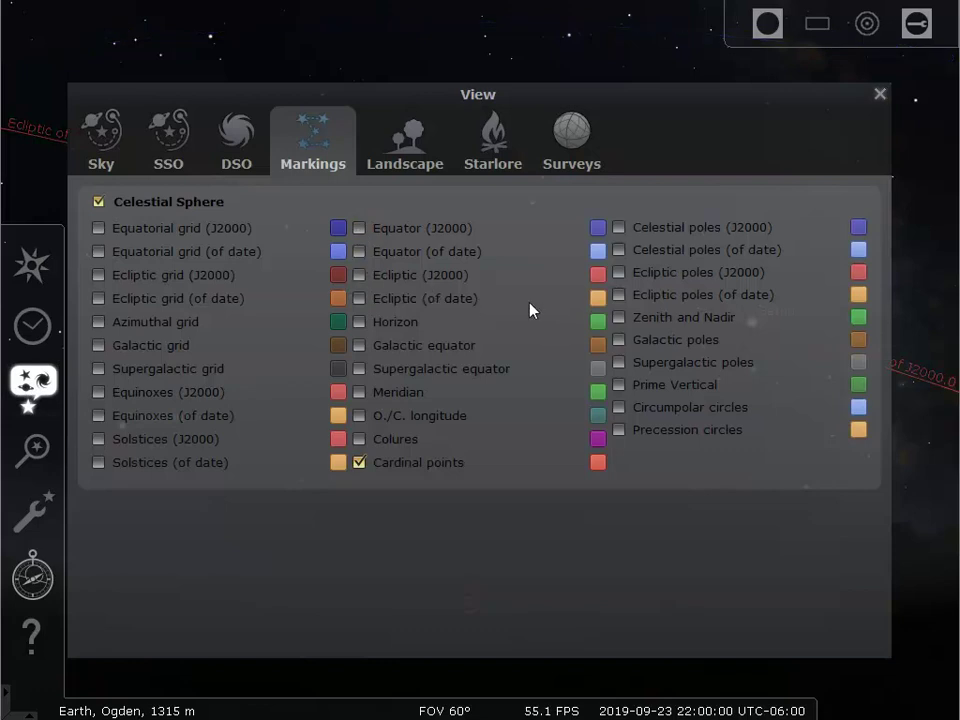
{"action": "left_click", "coordinate": [880, 94]}
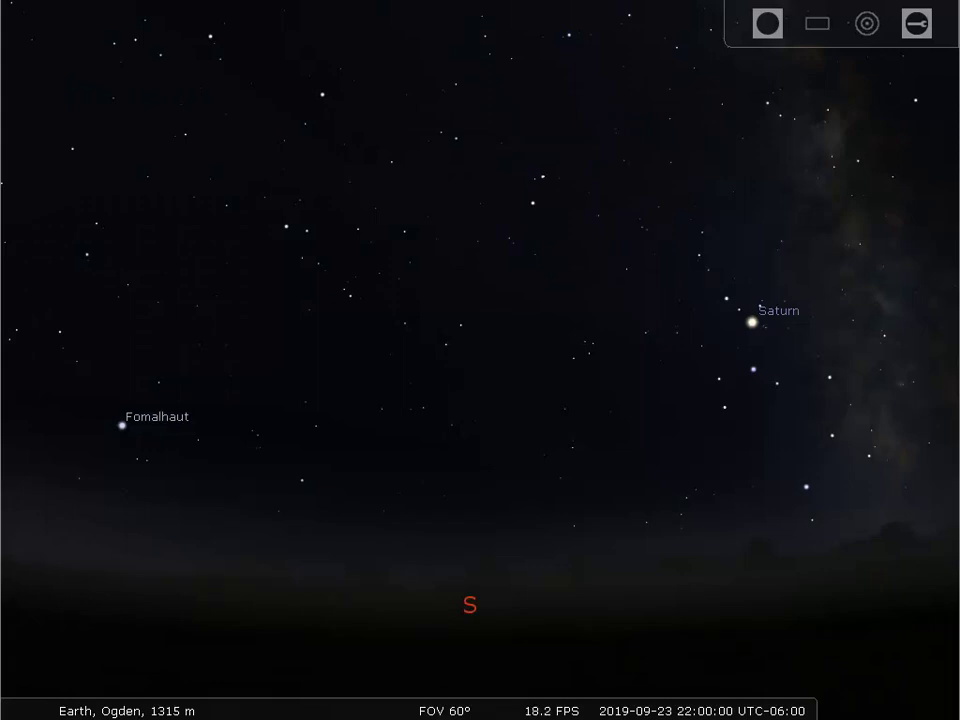
Step: Turn off the atmosphere to compare the southern night sky without it, and switch it back on
{"action": "mouse_move", "coordinate": [470, 705]}
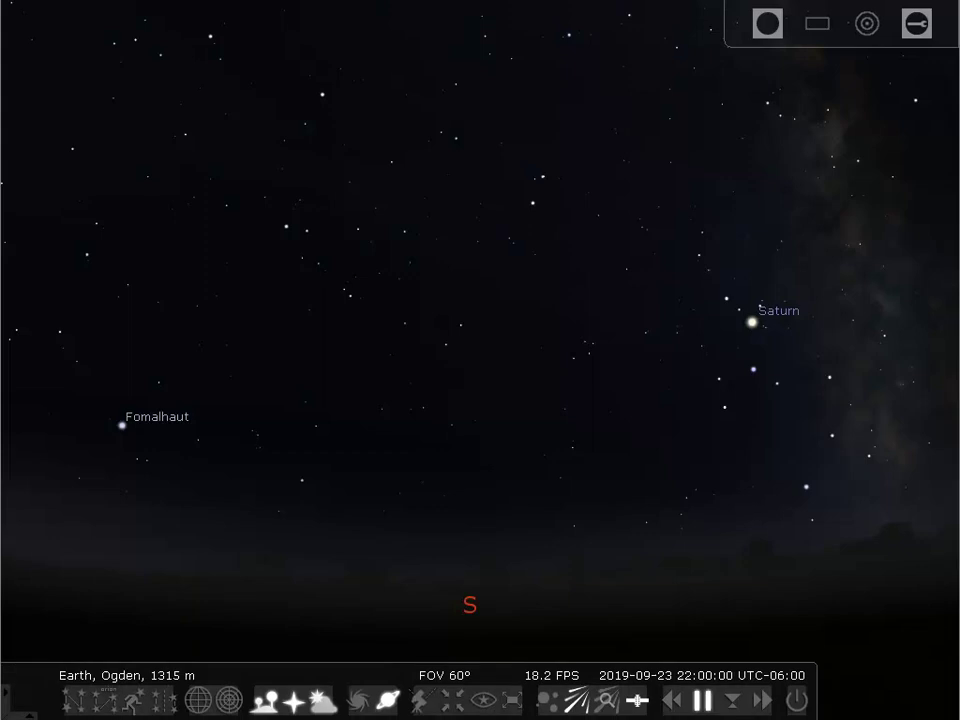
{"action": "left_click", "coordinate": [322, 704]}
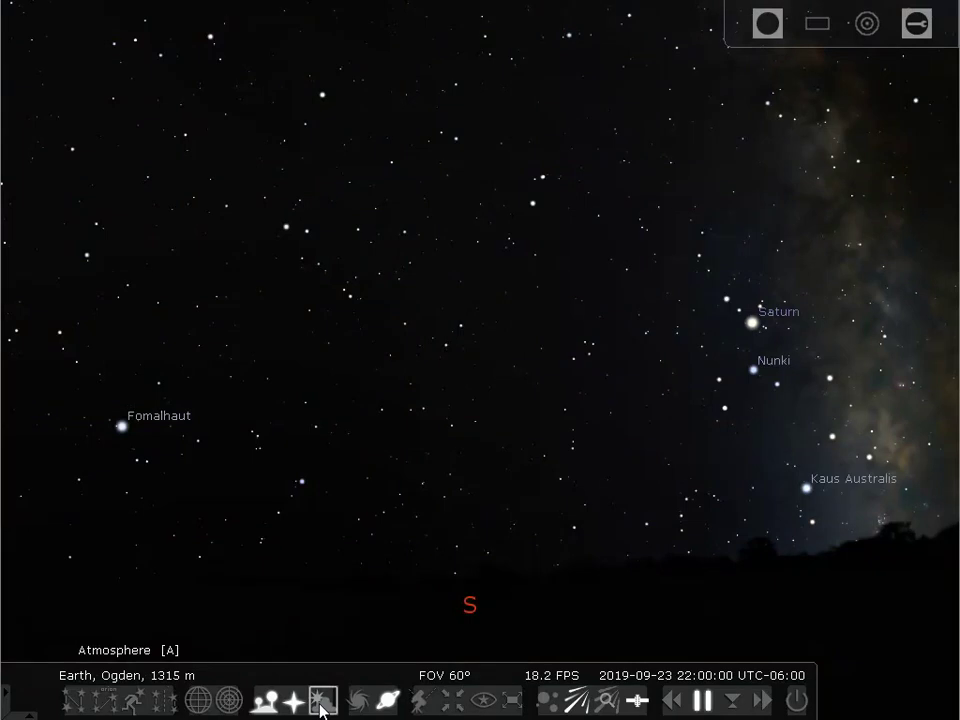
{"action": "left_click", "coordinate": [322, 704]}
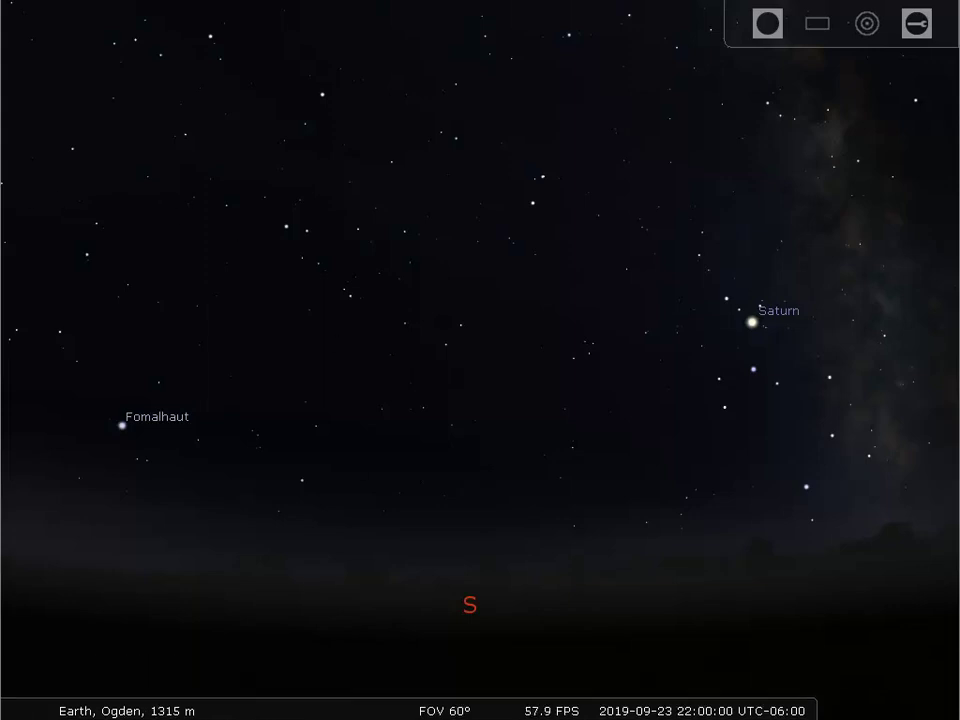
Step: Set the simulation time to 14:00:00 on 2019-09-23 to display the daytime sky
{"action": "mouse_move", "coordinate": [17, 377]}
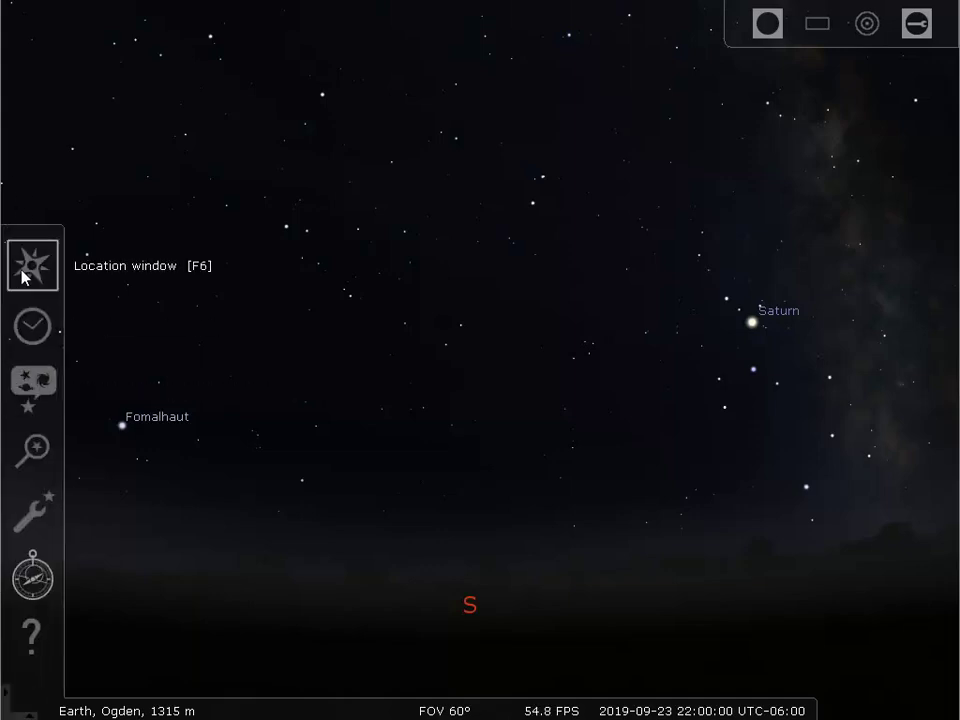
{"action": "left_click", "coordinate": [30, 327]}
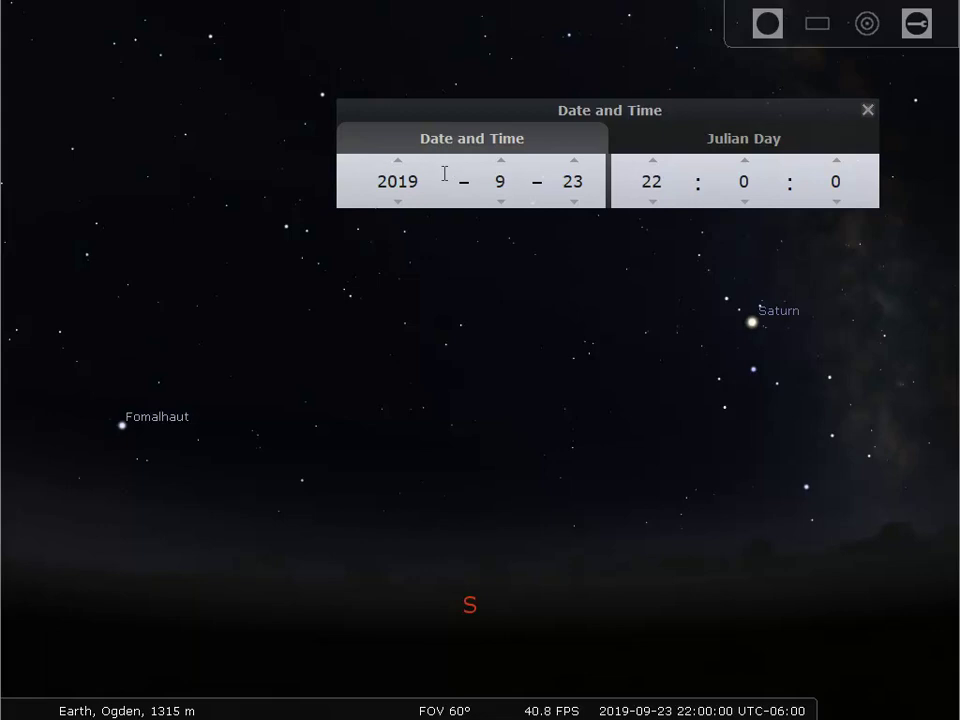
{"action": "left_click", "coordinate": [654, 203]}
{"action": "left_click", "coordinate": [654, 203]}
{"action": "left_click", "coordinate": [654, 203]}
{"action": "left_click", "coordinate": [654, 203]}
{"action": "left_click", "coordinate": [654, 203]}
{"action": "left_click", "coordinate": [654, 203]}
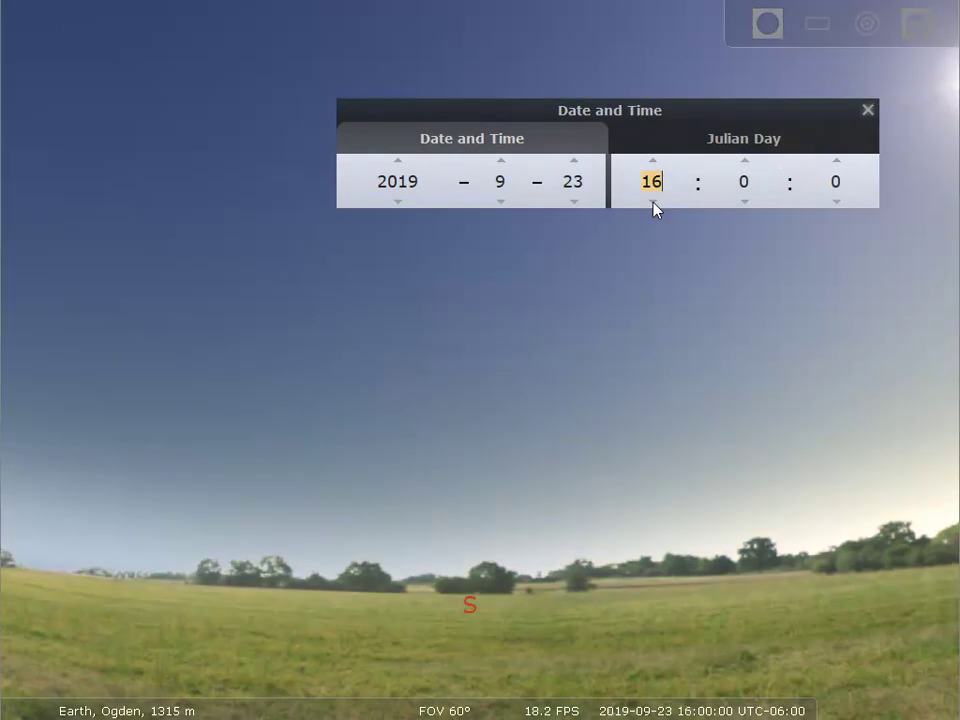
{"action": "left_click", "coordinate": [654, 203]}
{"action": "left_click", "coordinate": [654, 203]}
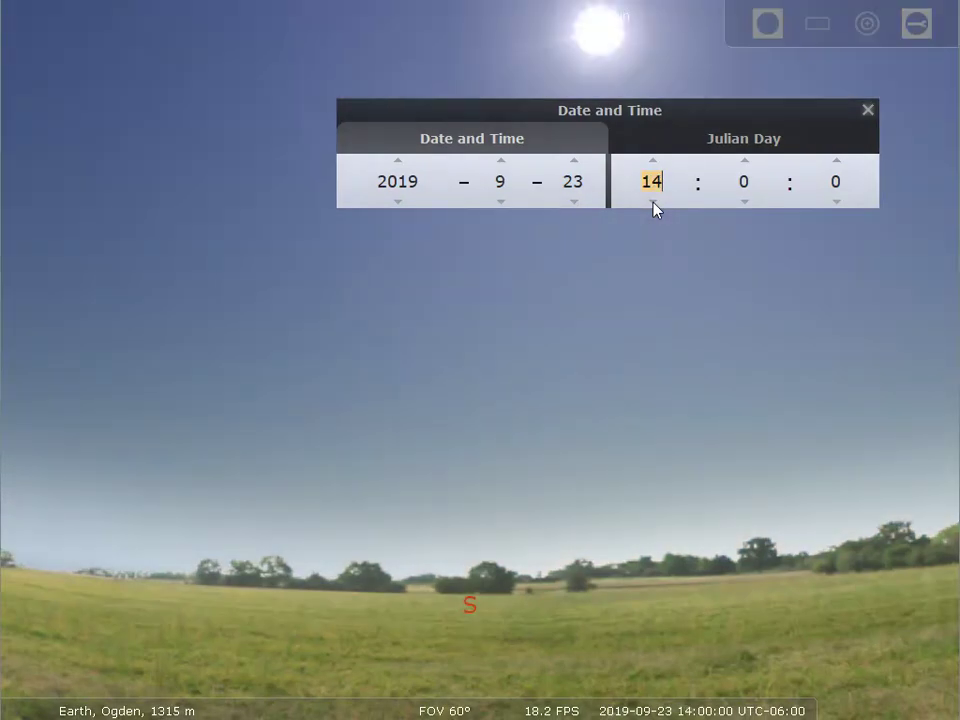
{"action": "left_click", "coordinate": [867, 110]}
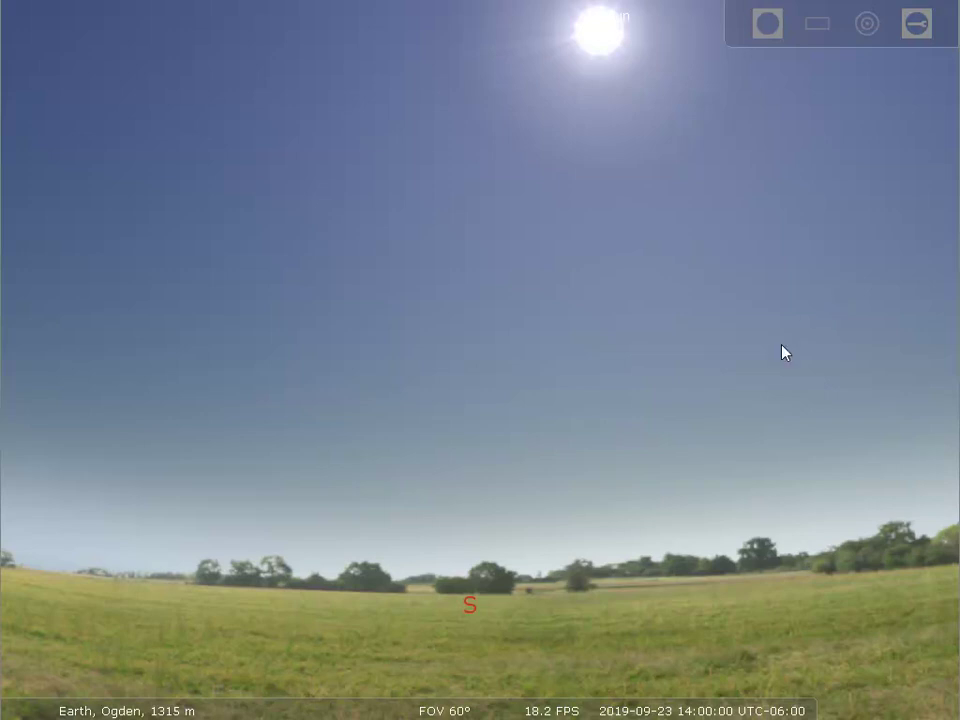
Step: Turn off the atmosphere at 14:00 and display the Ecliptic (J2000) line through the Sun, Venus and Mercury
{"action": "mouse_move", "coordinate": [293, 702]}
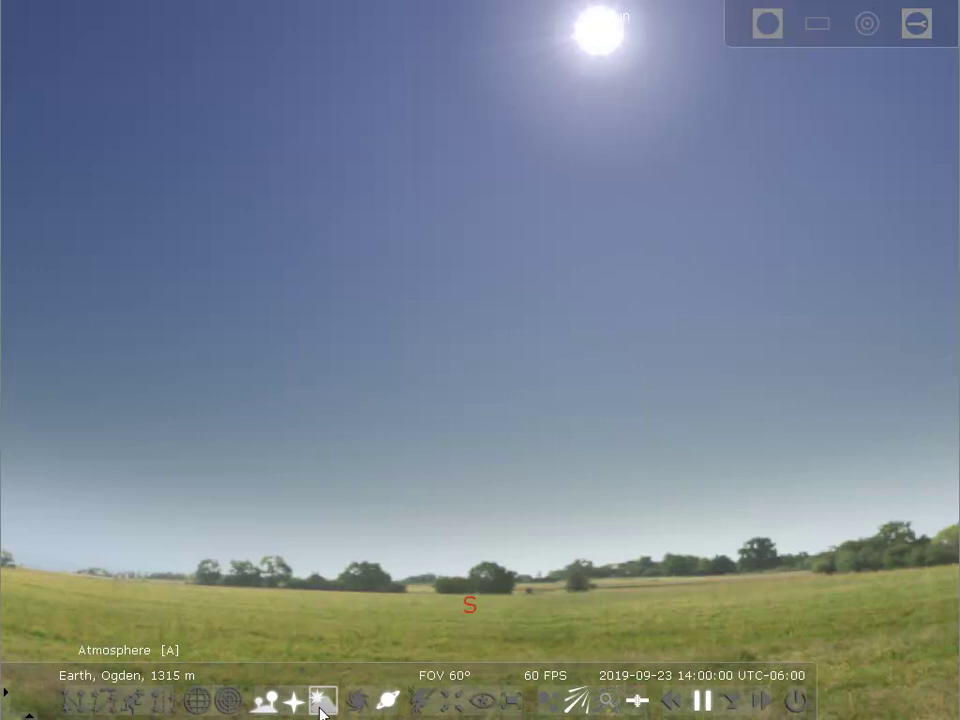
{"action": "left_click", "coordinate": [321, 706]}
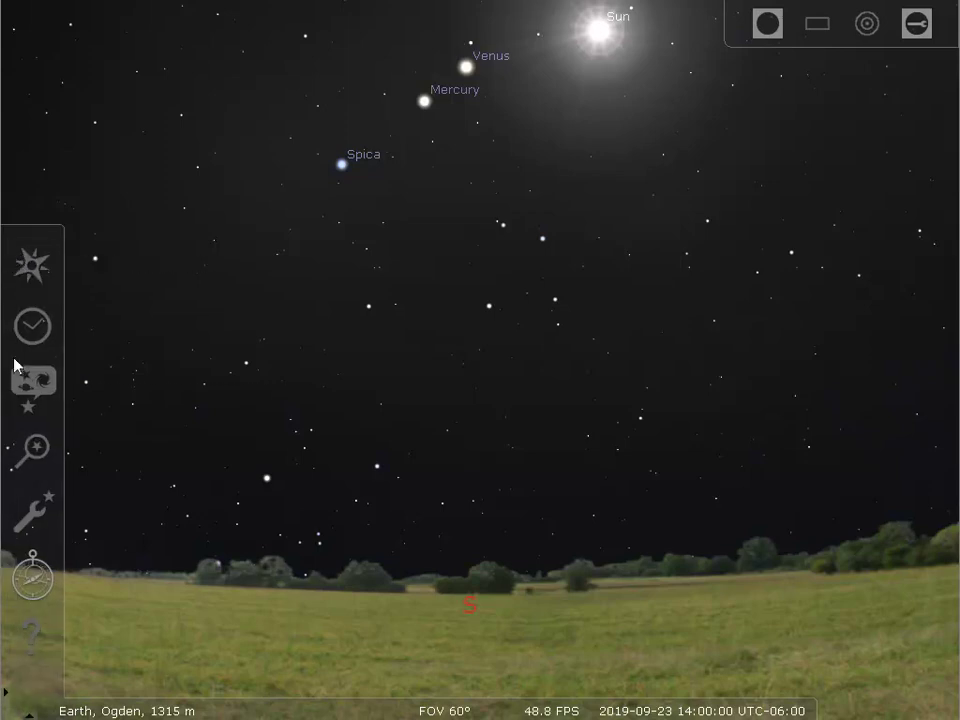
{"action": "left_click", "coordinate": [28, 383]}
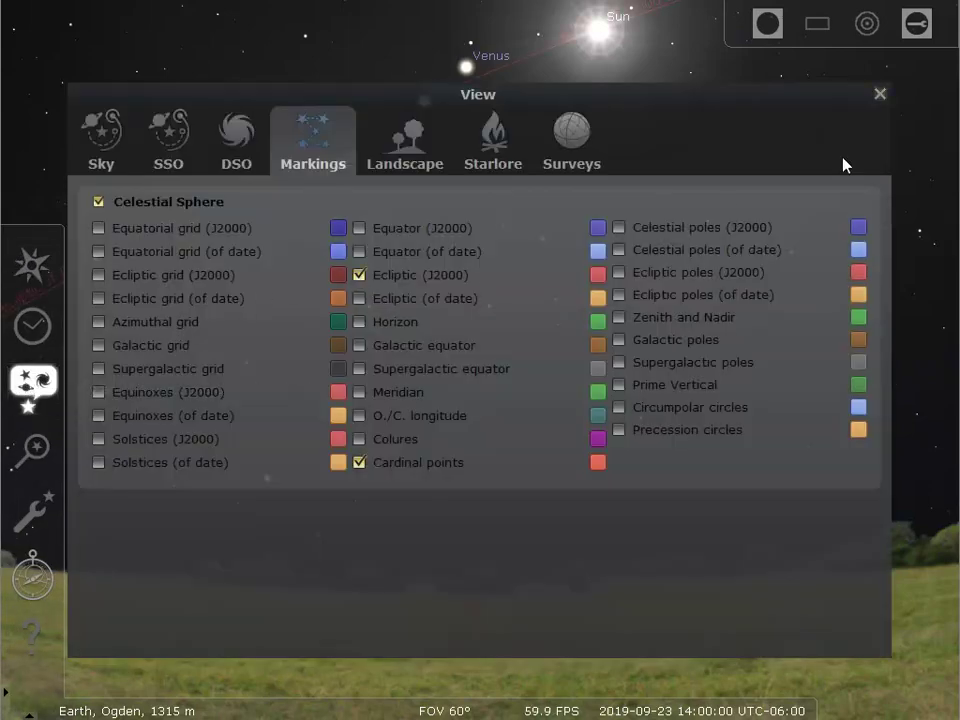
{"action": "left_click", "coordinate": [880, 95]}
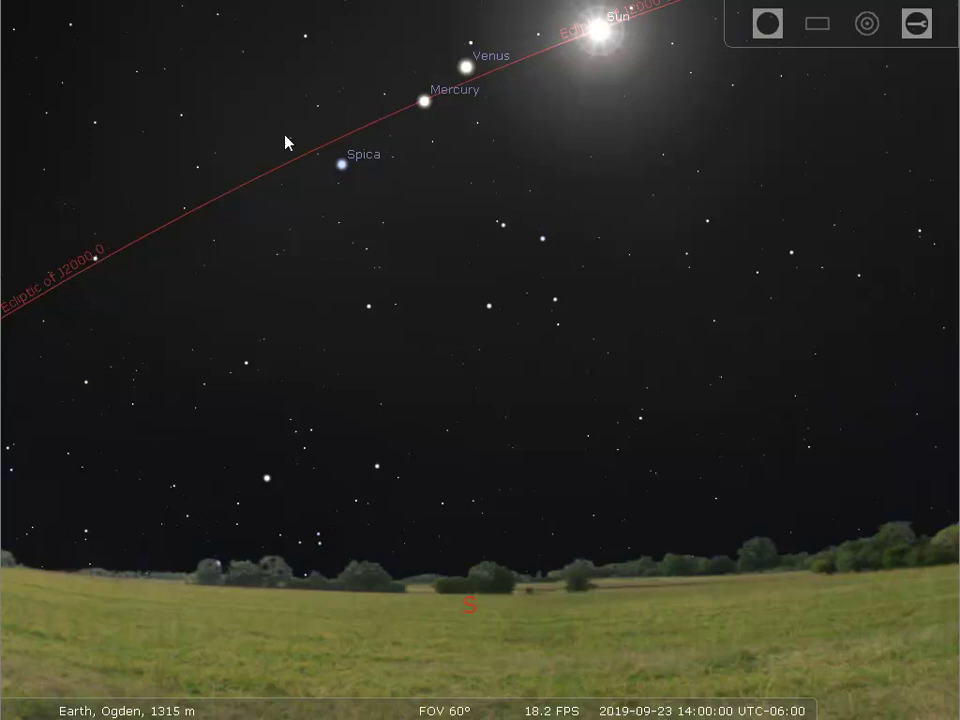
Step: Advance the simulation date one day at a time to 2019-10-01 to watch the Sun, Moon and planets shift along the ecliptic
{"action": "mouse_move", "coordinate": [5, 208]}
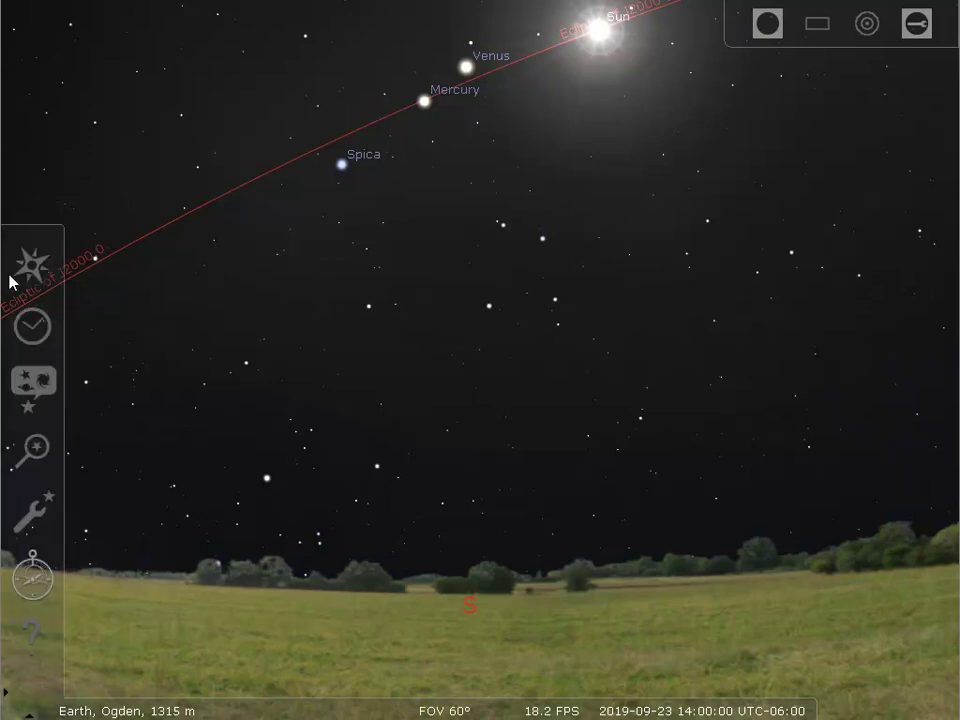
{"action": "left_click", "coordinate": [25, 330]}
{"action": "left_click_drag", "start_coordinate": [656, 110], "coordinate": [651, 256]}
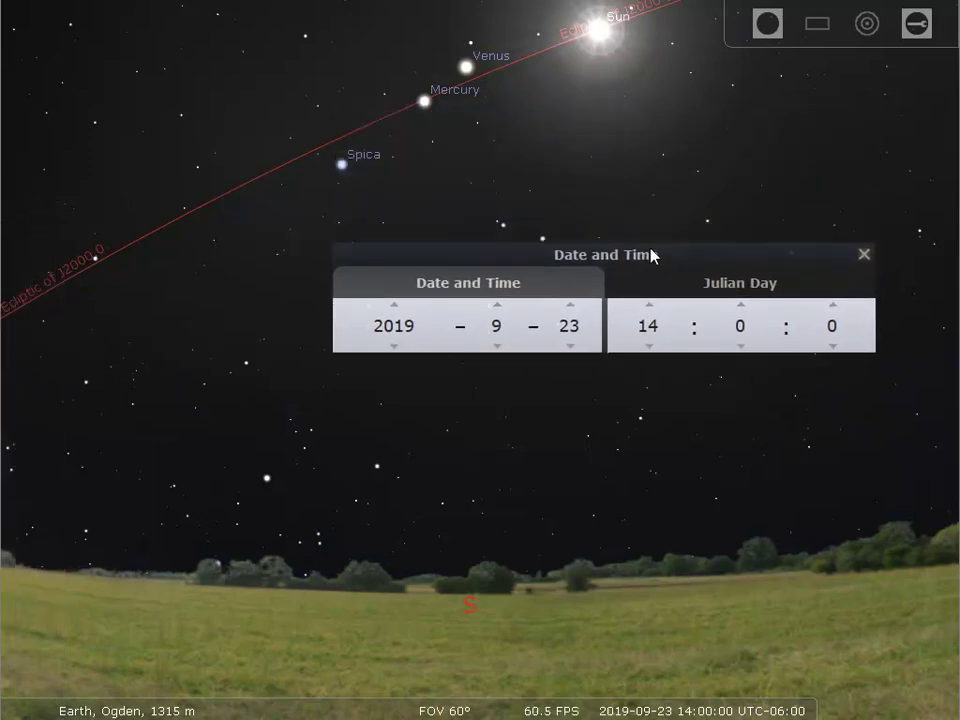
{"action": "left_click", "coordinate": [572, 309]}
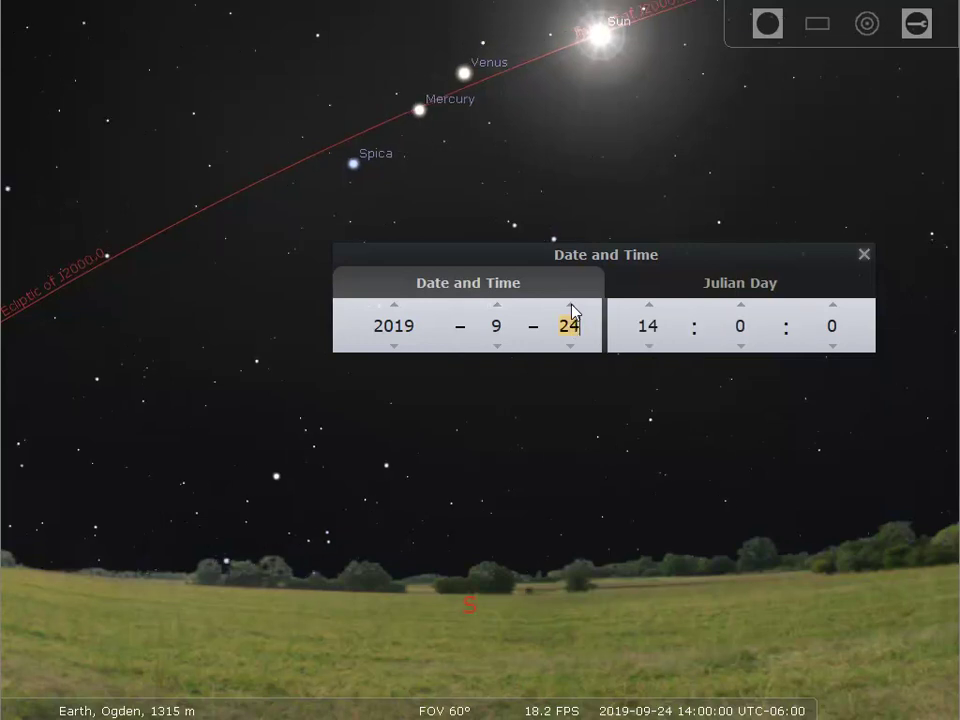
{"action": "left_click", "coordinate": [572, 309]}
{"action": "left_click", "coordinate": [572, 309]}
{"action": "left_click", "coordinate": [572, 309]}
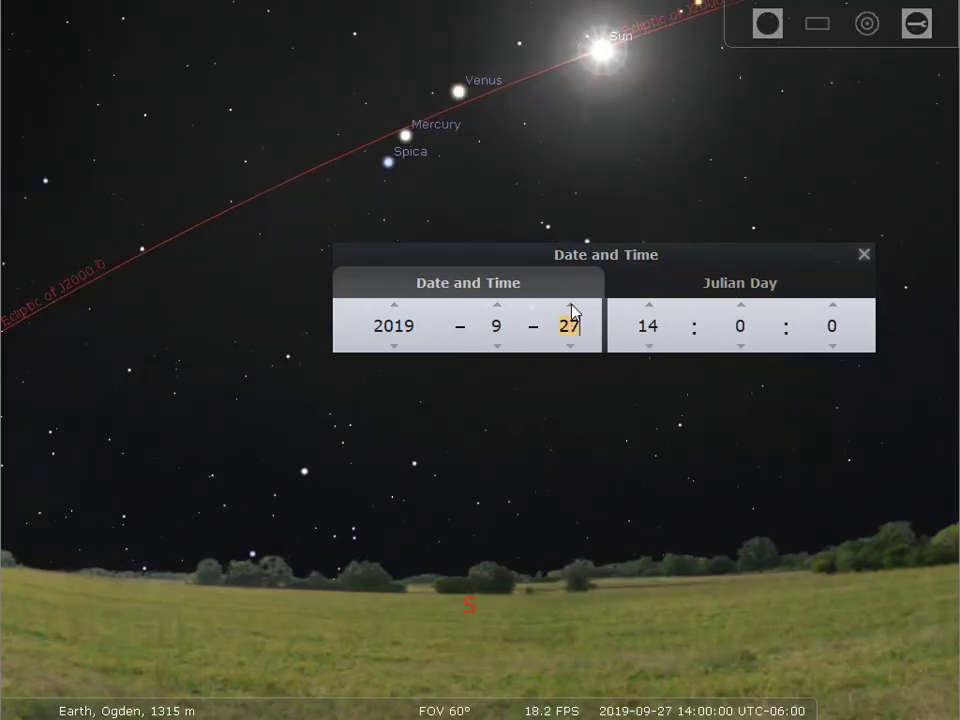
{"action": "left_click", "coordinate": [572, 309]}
{"action": "left_click", "coordinate": [572, 309]}
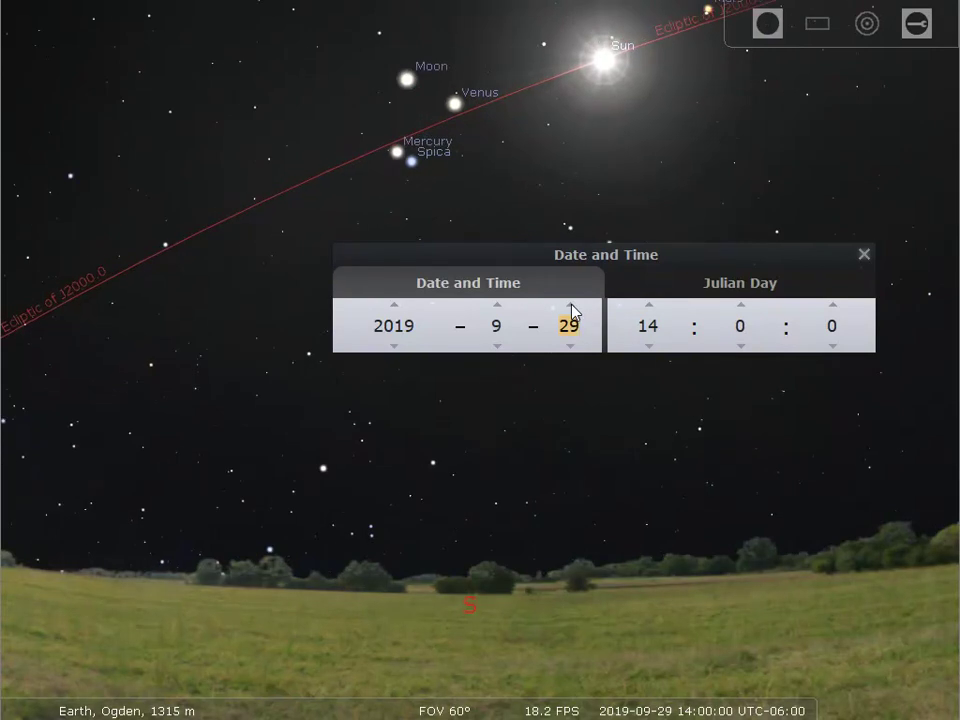
{"action": "left_click", "coordinate": [572, 309]}
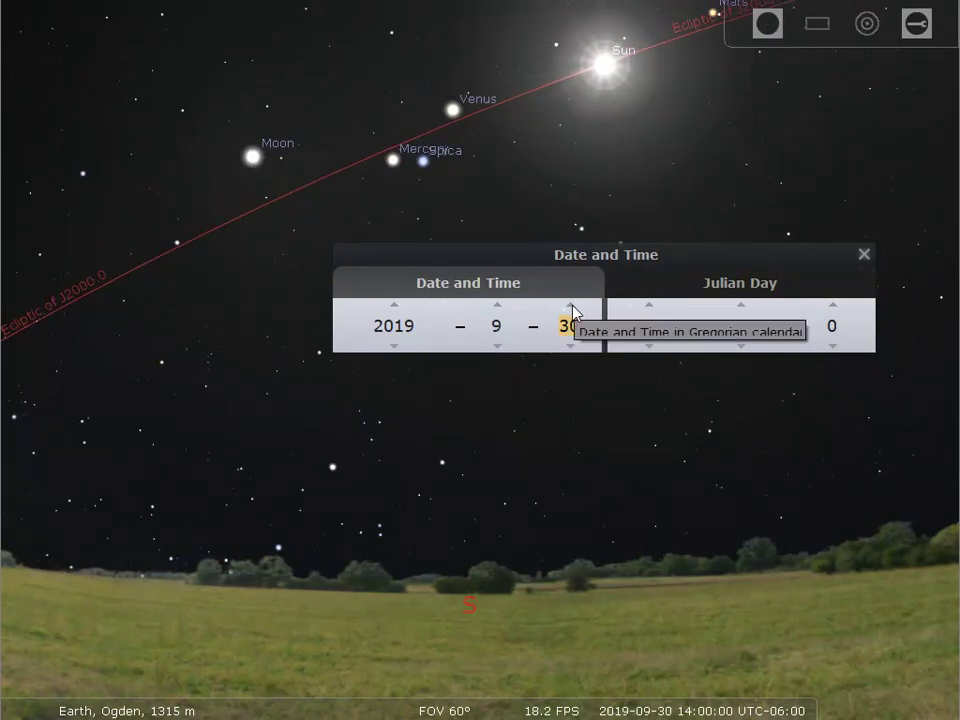
{"action": "left_click", "coordinate": [572, 309]}
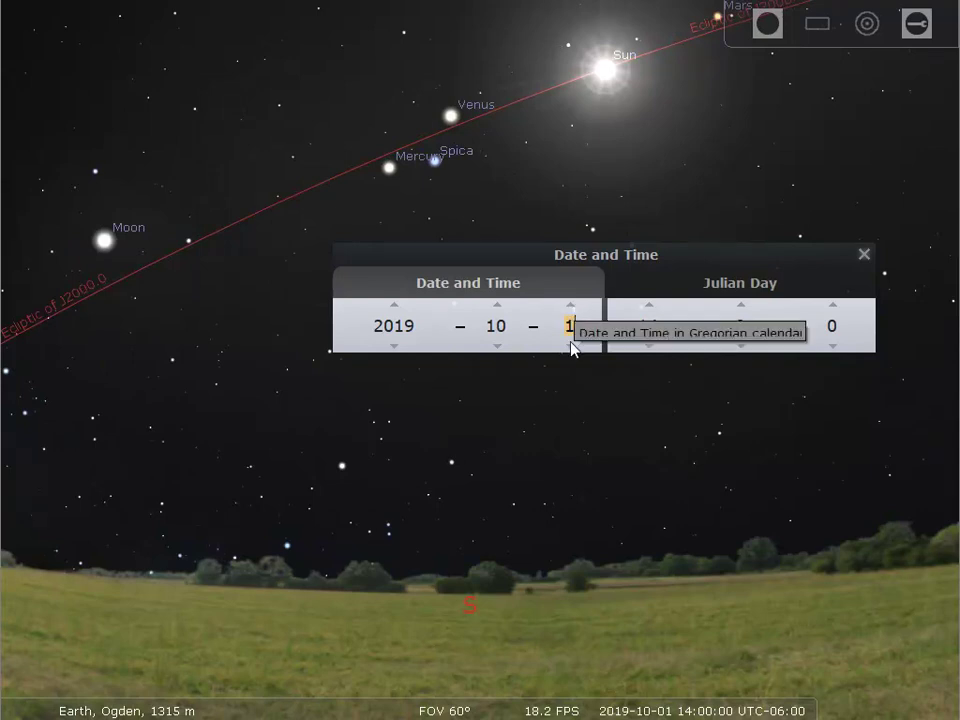
Step: Step the simulation date back one day at a time to 2019-09-23
{"action": "left_click", "coordinate": [572, 347]}
{"action": "left_click", "coordinate": [572, 347]}
{"action": "left_click", "coordinate": [572, 347]}
{"action": "left_click", "coordinate": [572, 347]}
{"action": "left_click", "coordinate": [572, 347]}
{"action": "left_click", "coordinate": [572, 347]}
{"action": "left_click", "coordinate": [572, 347]}
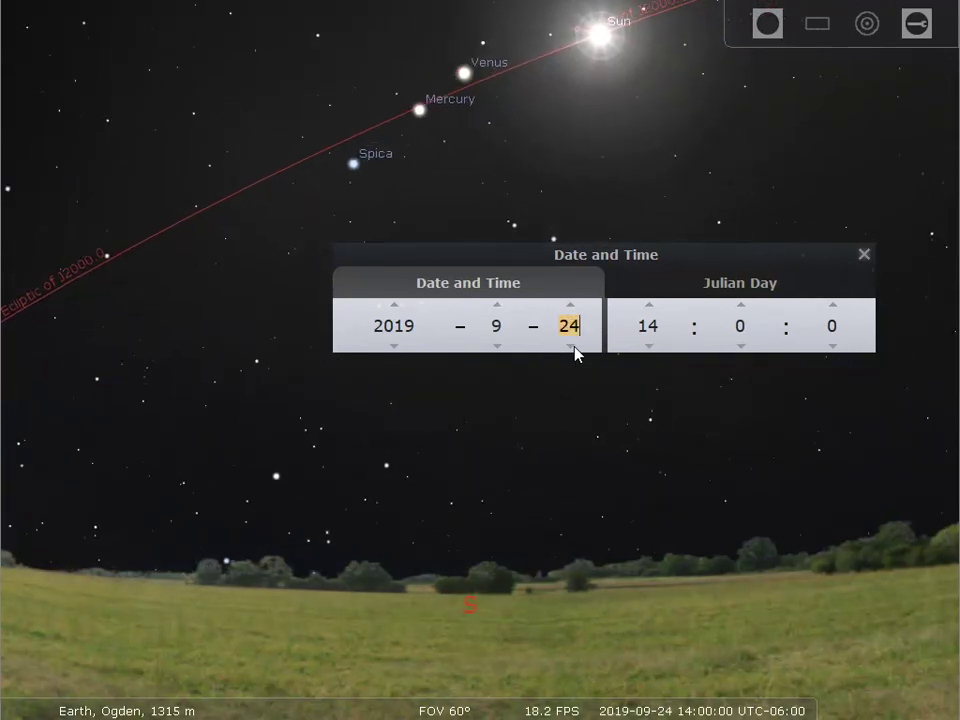
{"action": "left_click", "coordinate": [572, 347]}
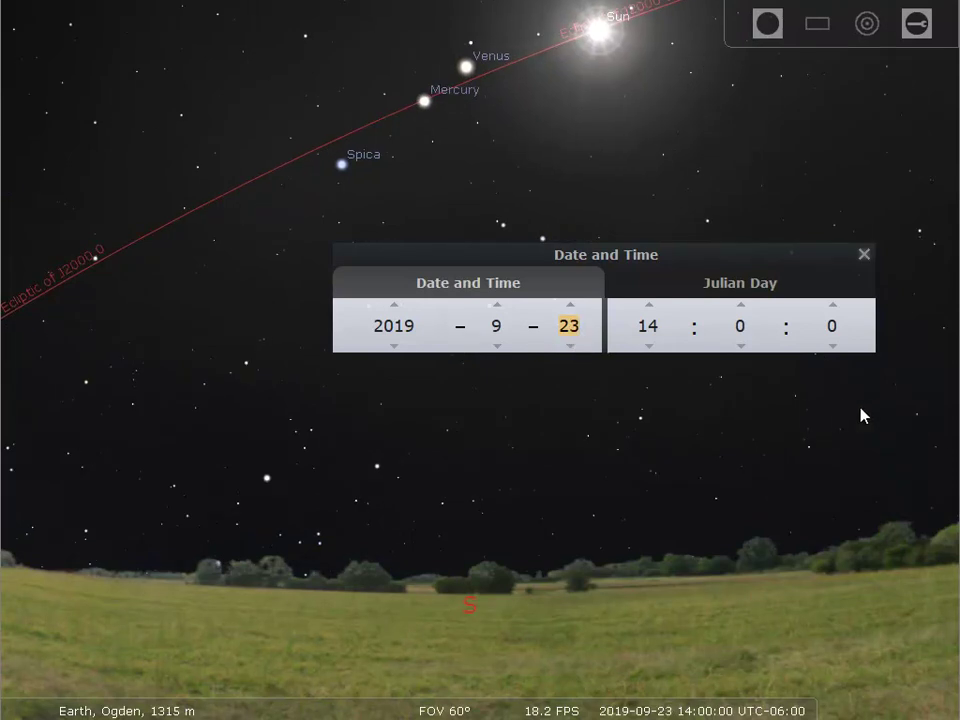
Step: Turn the atmosphere back on and hide the Ecliptic (J2000) line to restore the plain daytime sky
{"action": "mouse_move", "coordinate": [313, 714]}
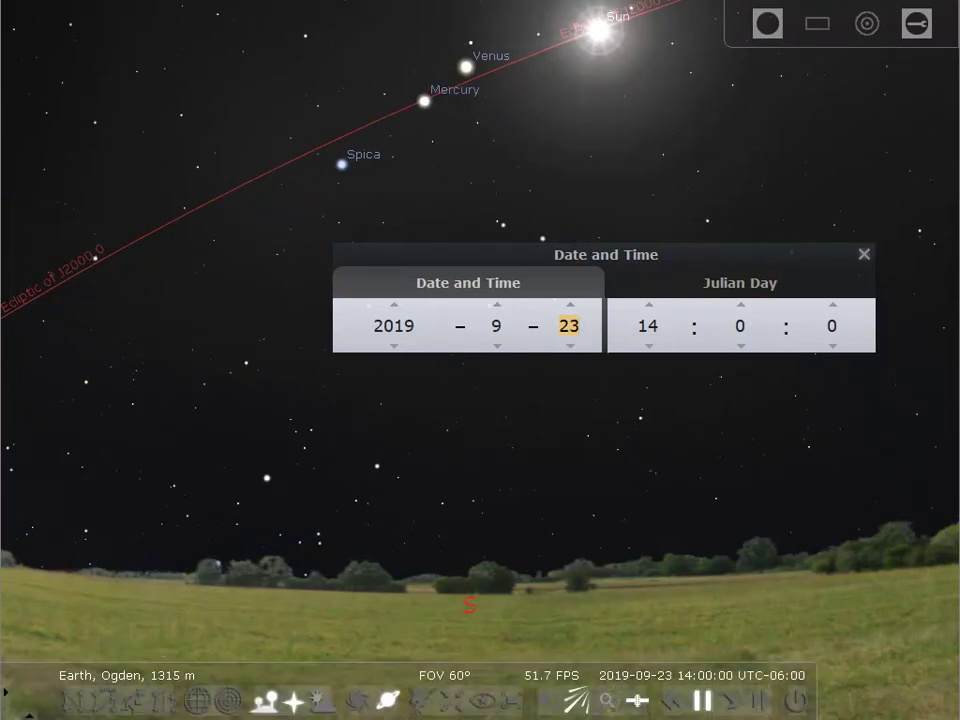
{"action": "left_click", "coordinate": [322, 700]}
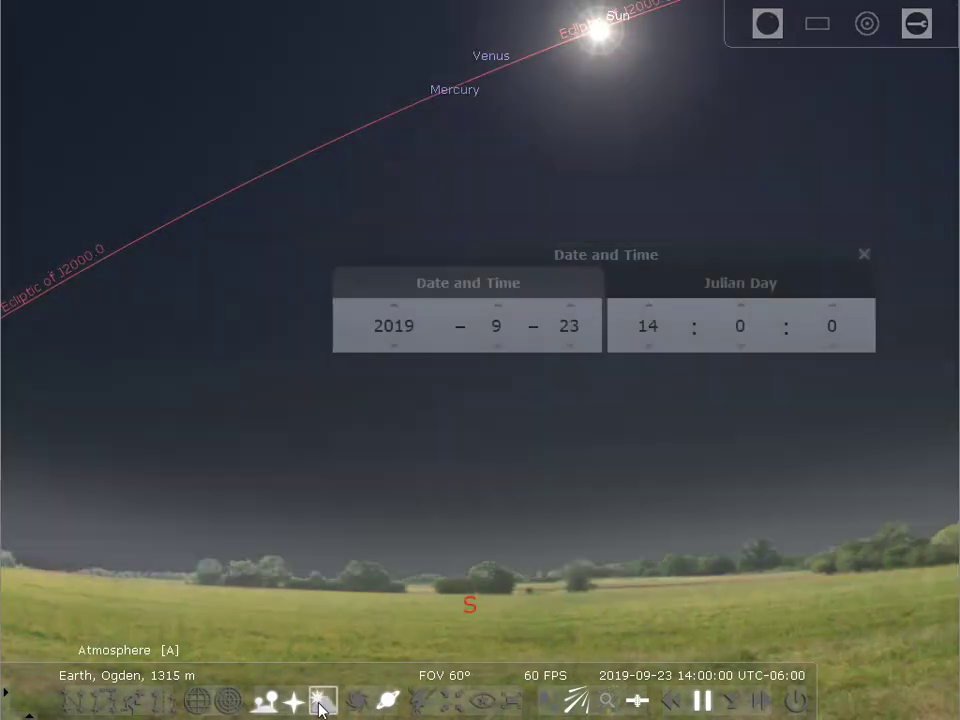
{"action": "left_click", "coordinate": [864, 254]}
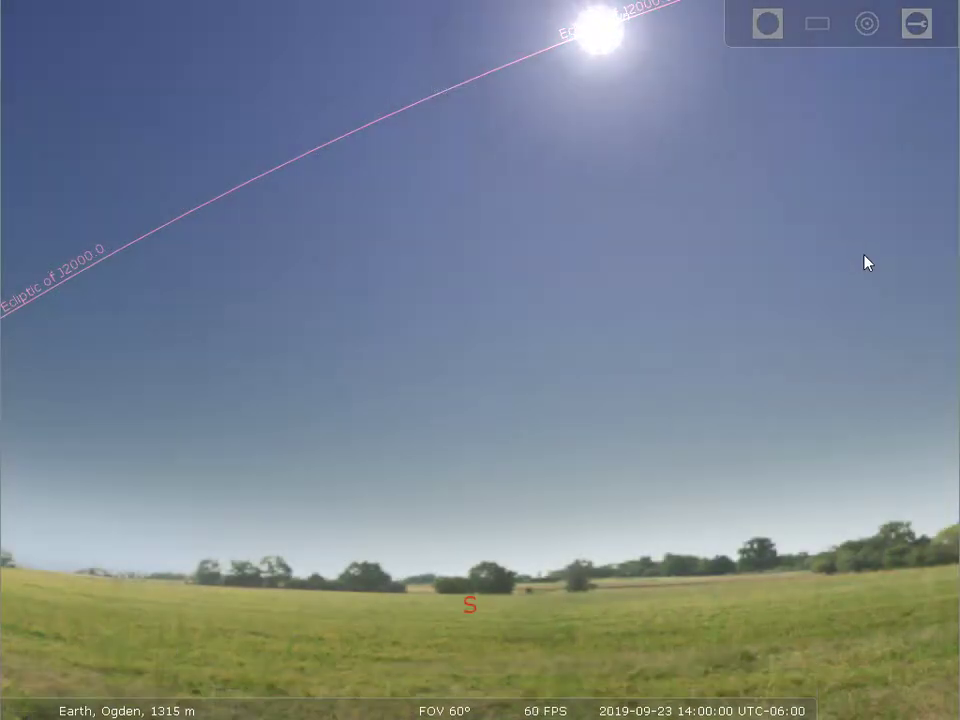
{"action": "mouse_move", "coordinate": [6, 394]}
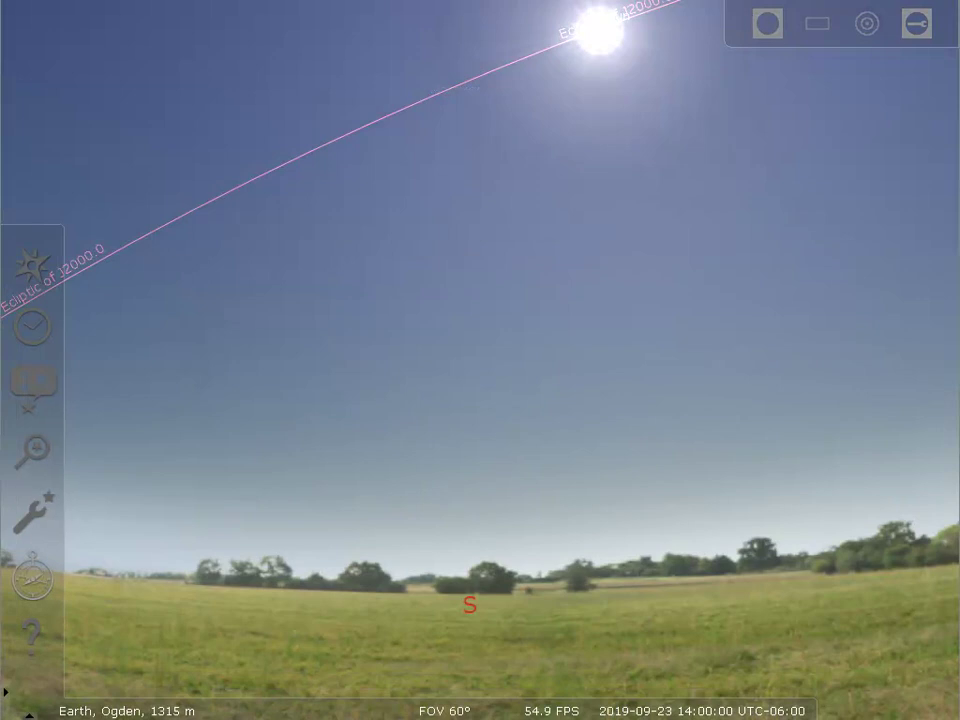
{"action": "left_click", "coordinate": [30, 392]}
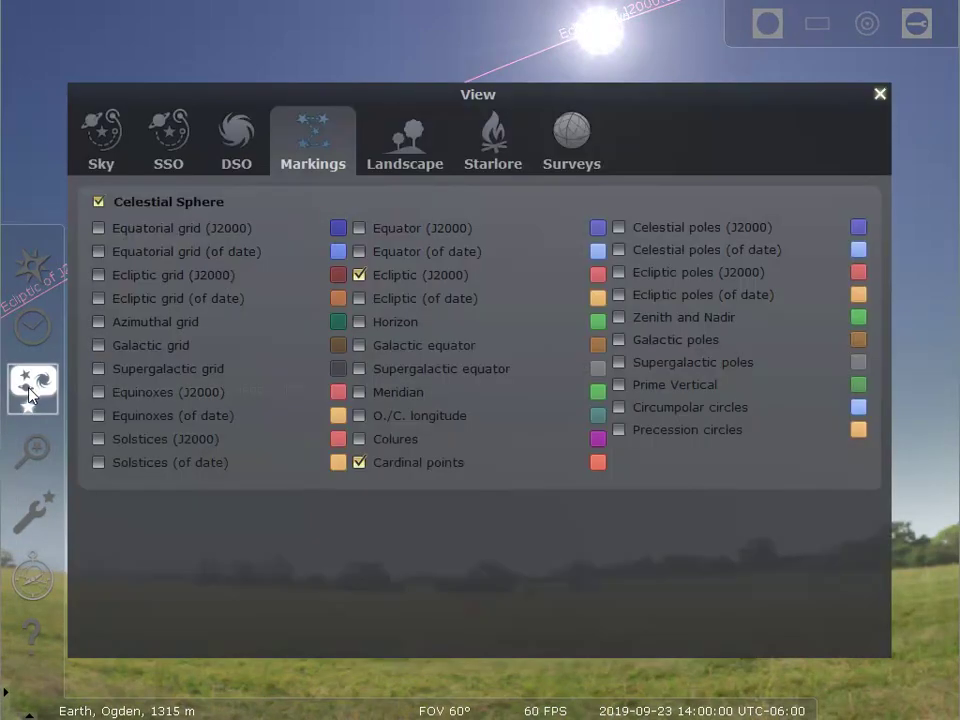
{"action": "left_click", "coordinate": [359, 275]}
{"action": "left_click", "coordinate": [880, 94]}
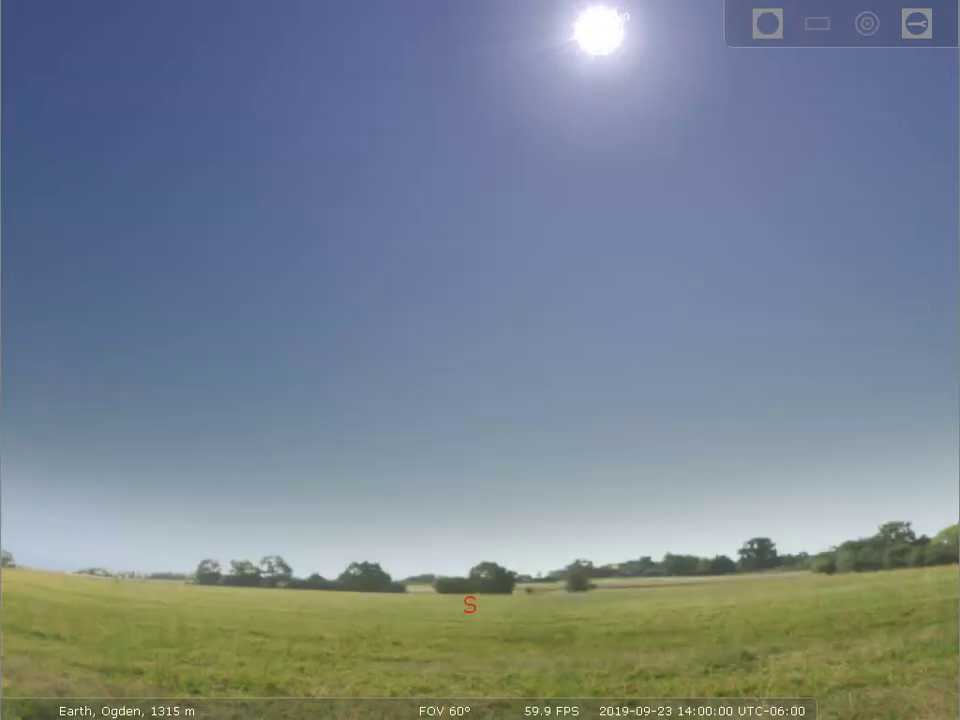
Step: Set the simulation time to 22:00:00 on 2019-09-23 to show the southern night sky
{"action": "mouse_move", "coordinate": [30, 280]}
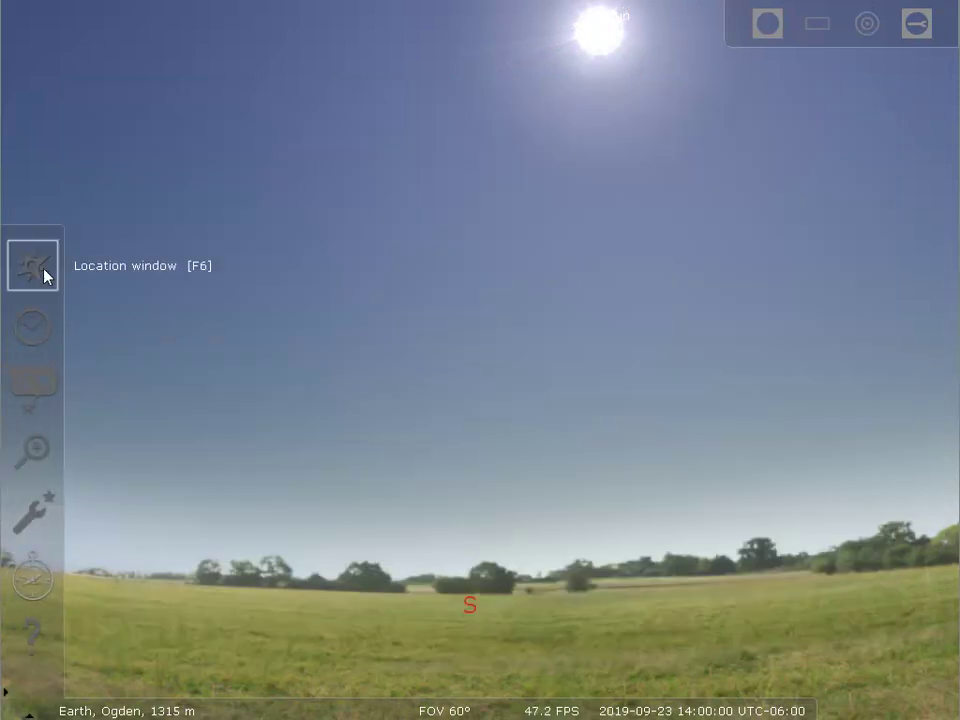
{"action": "left_click", "coordinate": [34, 328]}
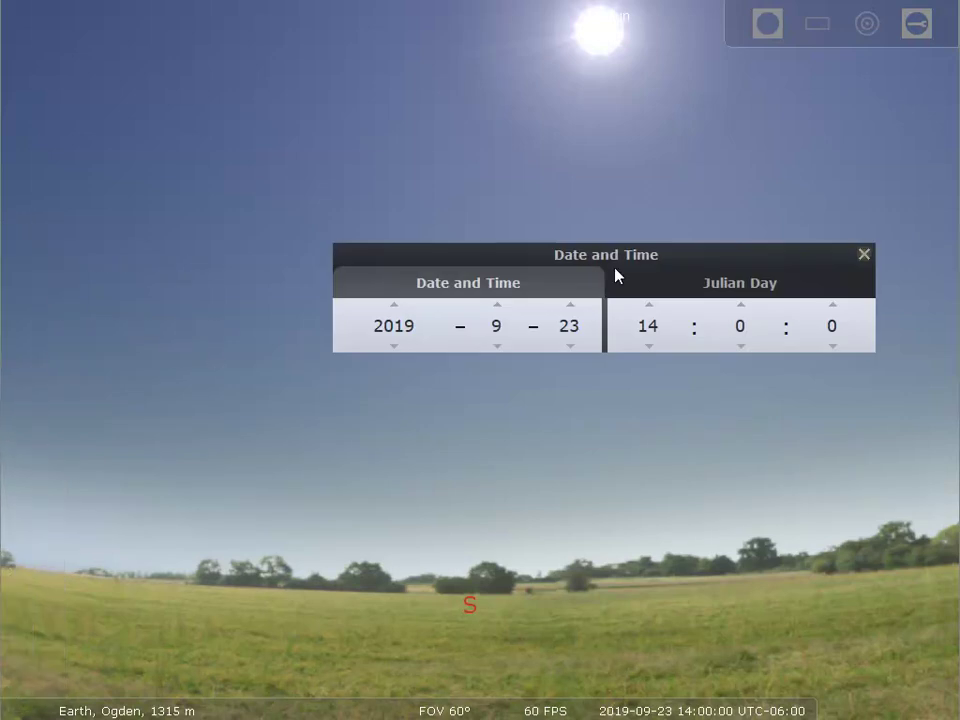
{"action": "left_click", "coordinate": [651, 306]}
{"action": "left_click", "coordinate": [651, 306]}
{"action": "left_click", "coordinate": [651, 306]}
{"action": "left_click", "coordinate": [651, 306]}
{"action": "left_click", "coordinate": [651, 306]}
{"action": "left_click", "coordinate": [651, 306]}
{"action": "left_click", "coordinate": [651, 306]}
{"action": "left_click", "coordinate": [651, 306]}
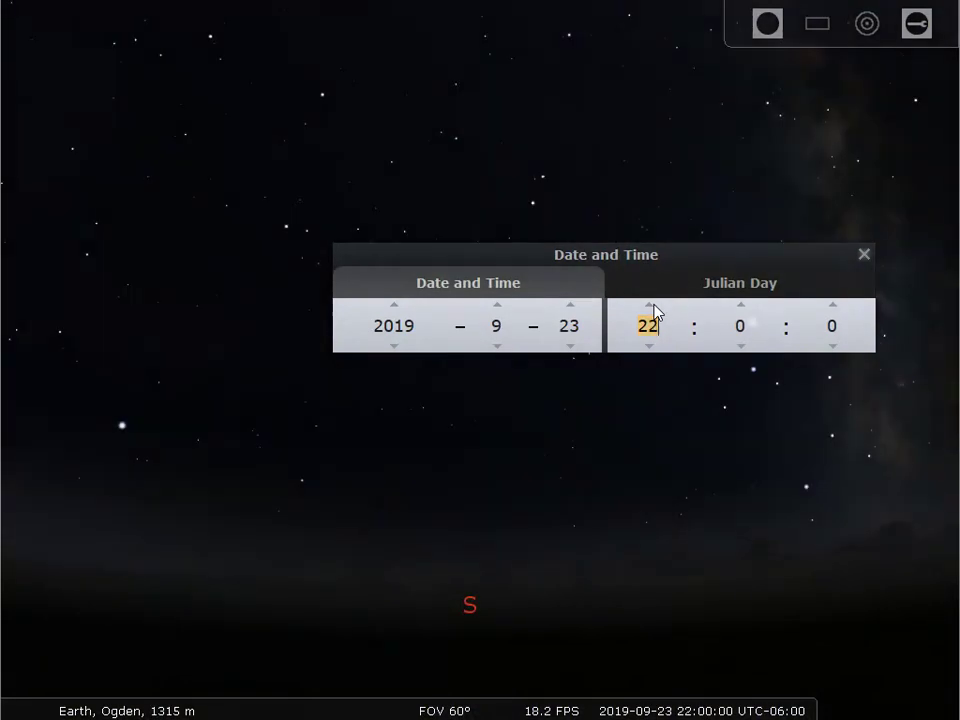
{"action": "left_click", "coordinate": [864, 254]}
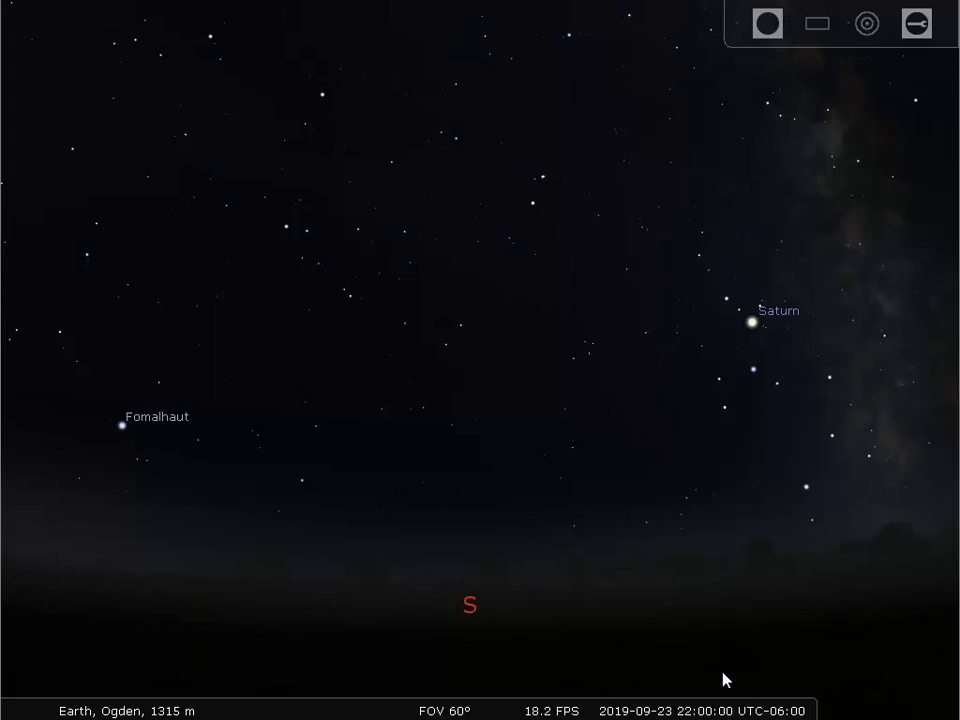
{"action": "mouse_move", "coordinate": [701, 701]}
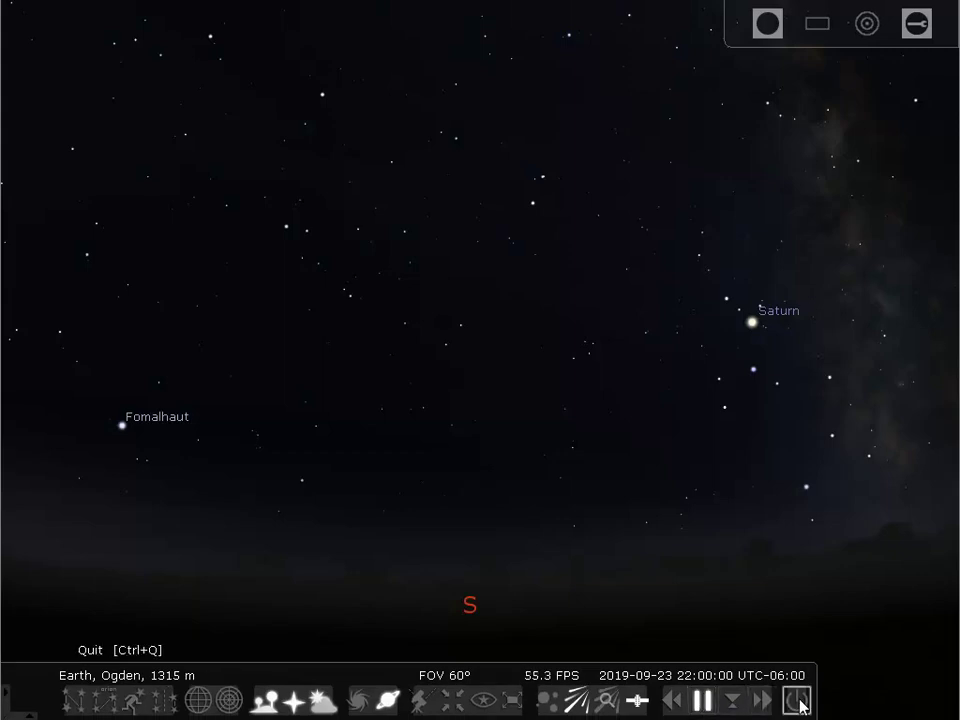